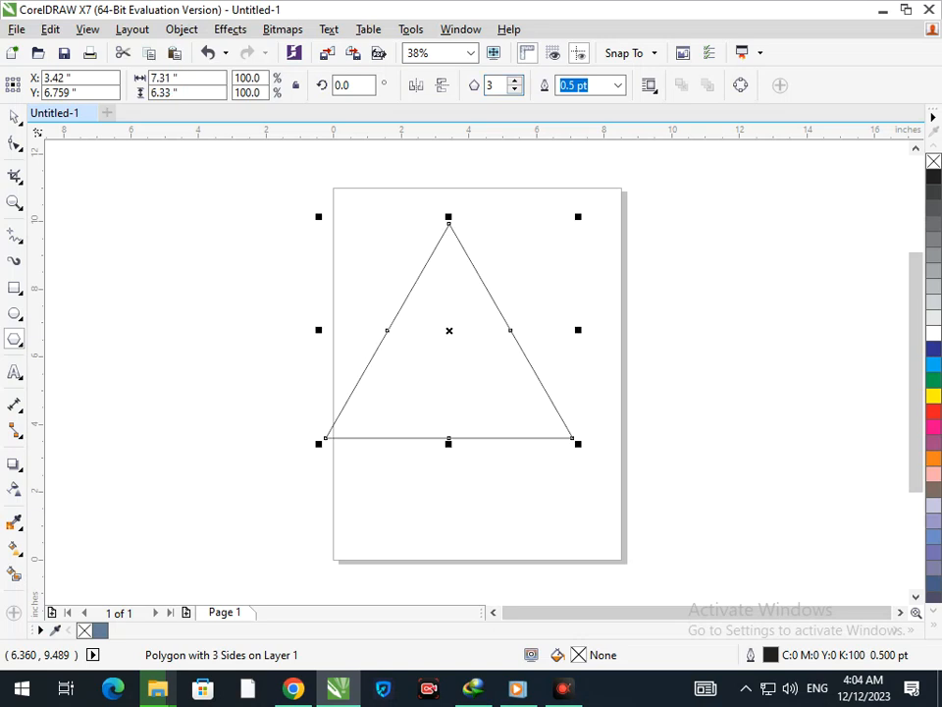
Step: Create a vertically mirrored copy of the triangle and shrink it about its centre to about 3.27 by 2.83 inches
mouse_move(448, 444)
left_mouse_down()
mouse_move(462, 276)
mouse_move(430, 180)
mouse_move(454, 498)
mouse_move(454, 444)
left_mouse_up()
right_click(430, 179)
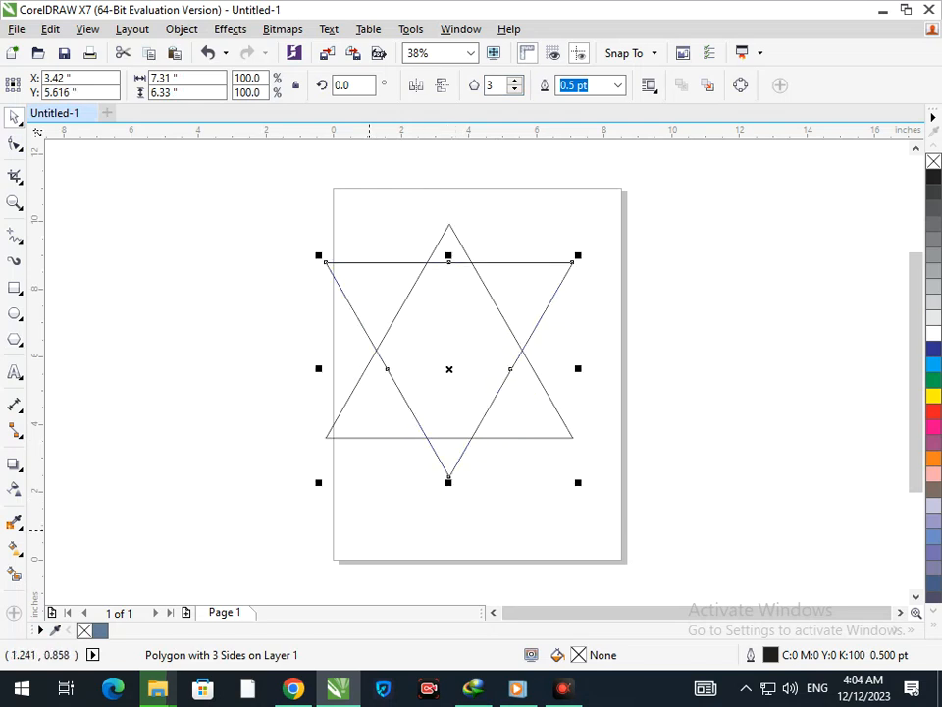
left_click_drag(320, 482, 401, 433)
Step: Nudge the small inverted triangle slightly downward inside the large triangle and deselect it
left_click(416, 512)
left_click(449, 417)
key("Down")
key("Down")
key("Down")
key("Down")
key("Down")
key("Down")
key("Down")
key("Down")
key("Down")
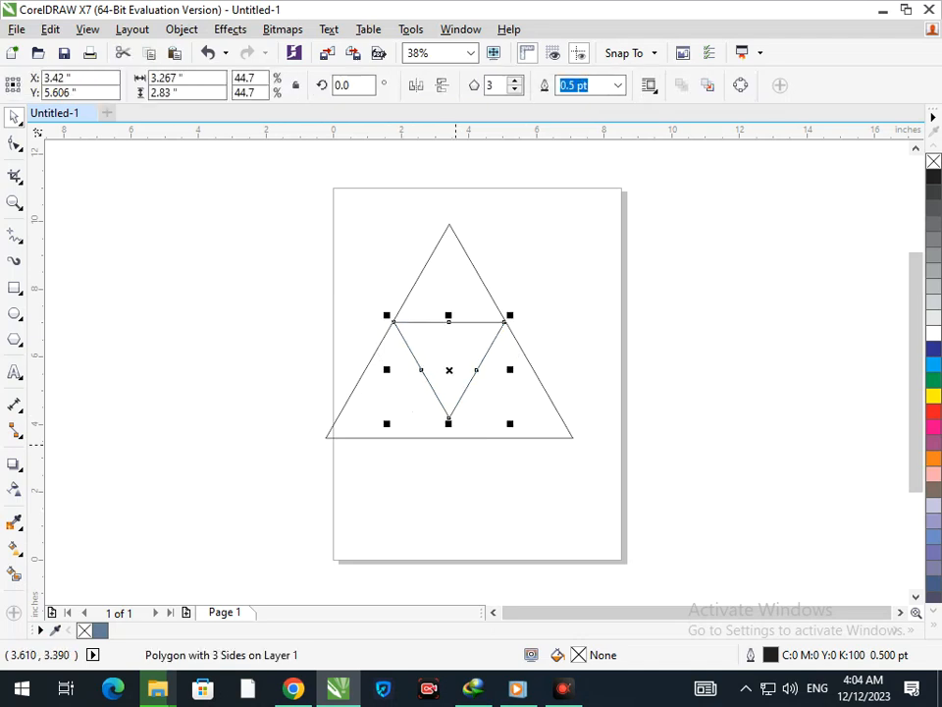
left_click(492, 480)
Step: Draw a horizontal 2-point line about 5.13 inches long across the small inverted triangle, beyond both of its sides
key("F2")
left_click_drag(363, 274, 662, 417)
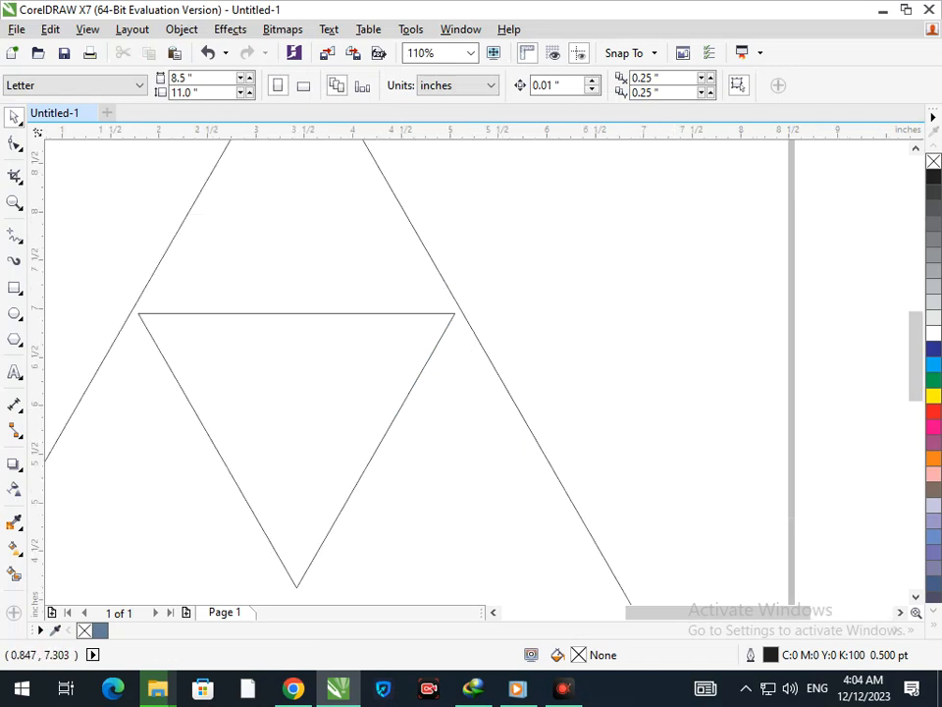
left_click(19, 240)
left_click(90, 254)
left_click_drag(575, 405, 62, 405)
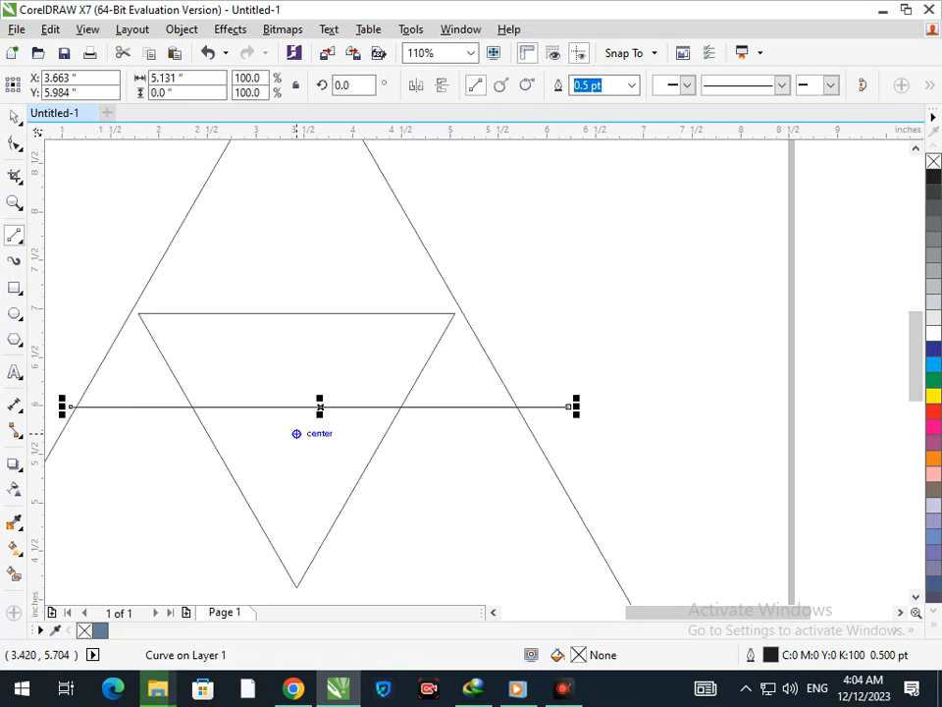
Step: Duplicate the horizontal line about 0.46 inches above the original
key("F3")
key("F2")
left_click_drag(299, 300, 677, 420)
key("space")
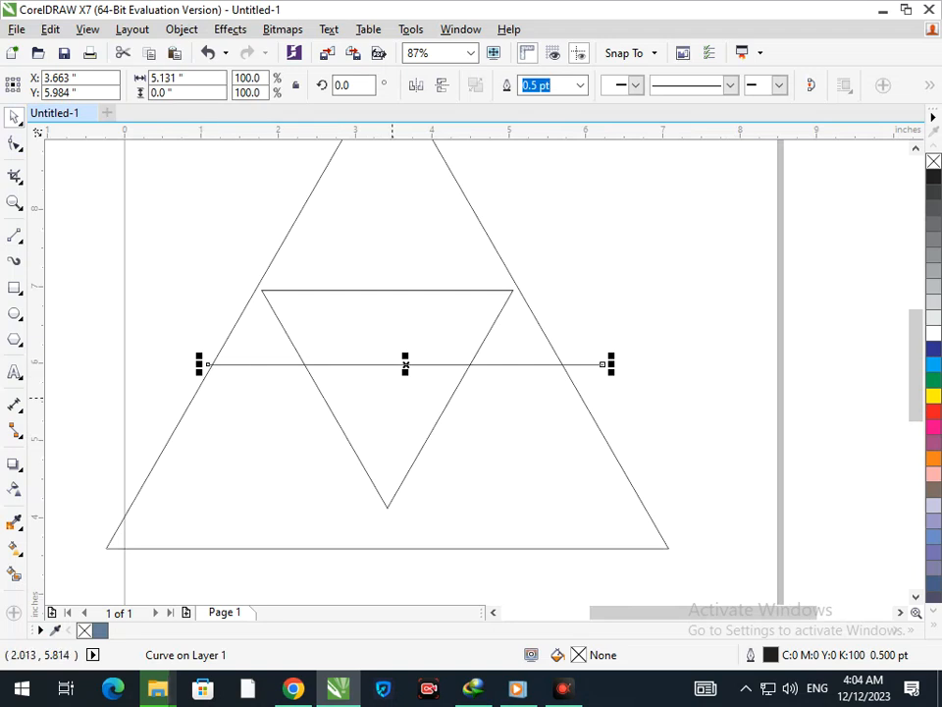
left_click_drag(540, 364, 542, 329)
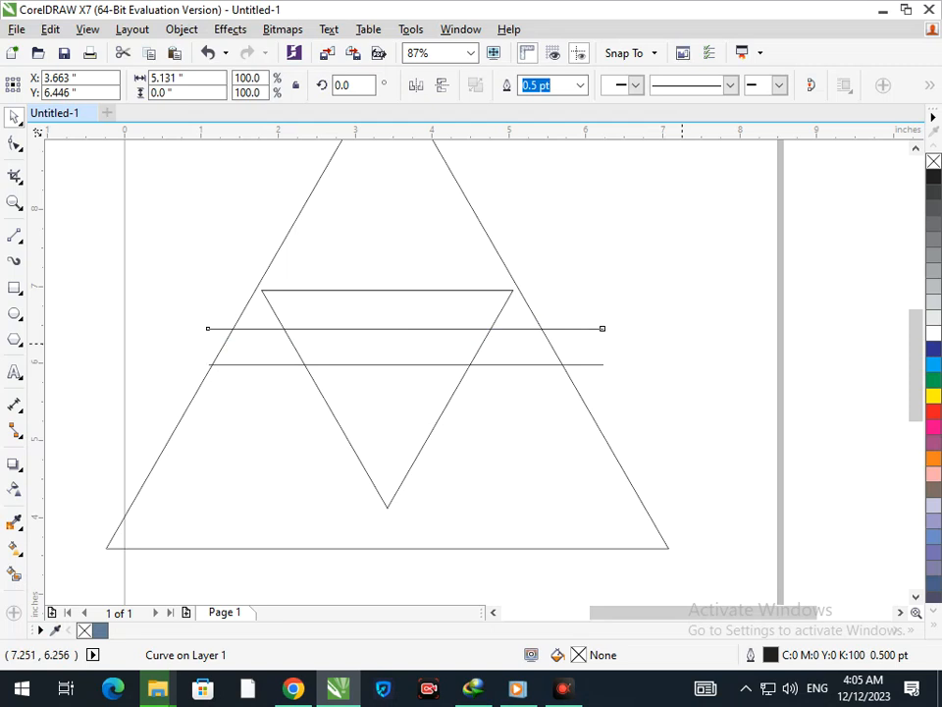
key("Escape")
Step: Remove the parts of both horizontal lines that extend beyond the inverted triangle with Virtual Segment Delete
left_click(17, 178)
left_click(71, 241)
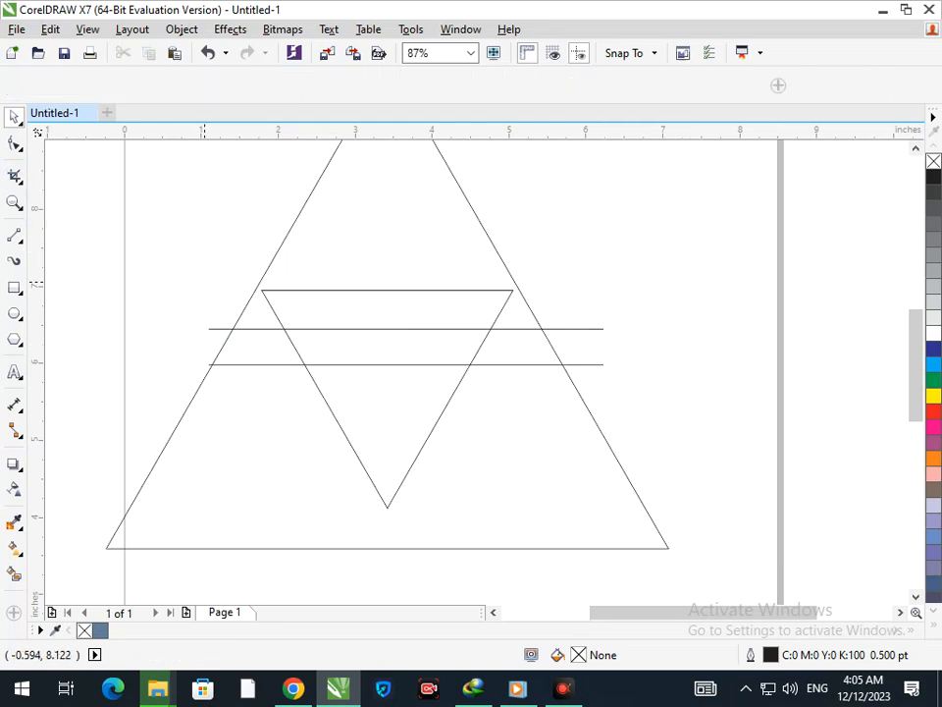
left_click(251, 365)
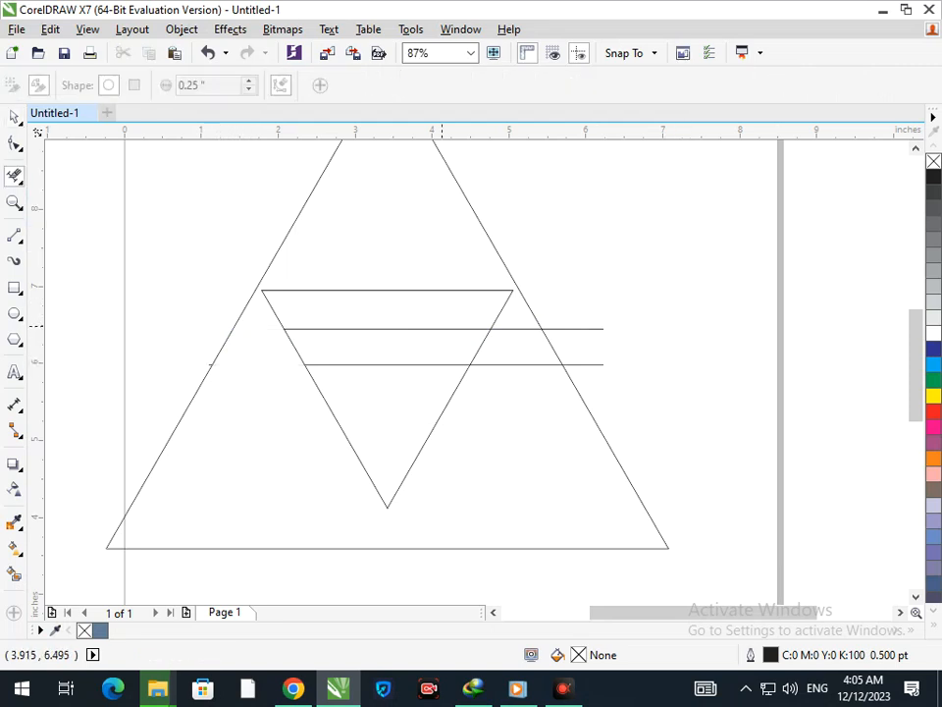
left_click(524, 364)
left_click(522, 329)
left_click(582, 329)
left_click(578, 364)
scroll(387, 415, "down", 2)
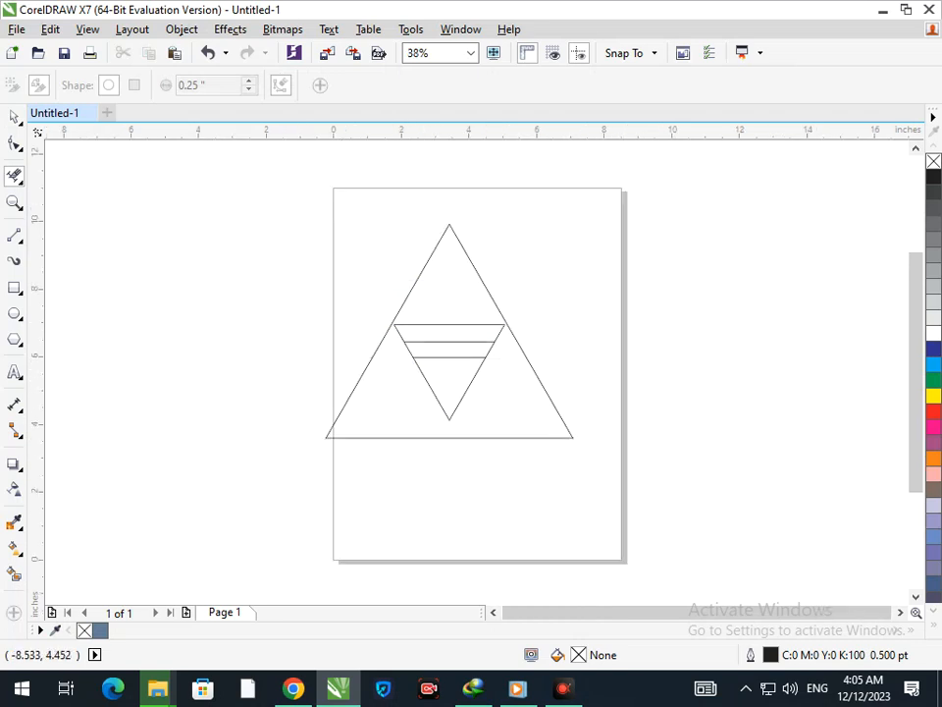
Step: Smart-fill the large triangle with blue-grey and the inverted triangle's lower tip with dark blue
left_click(15, 574)
left_click(462, 423)
left_click(444, 392)
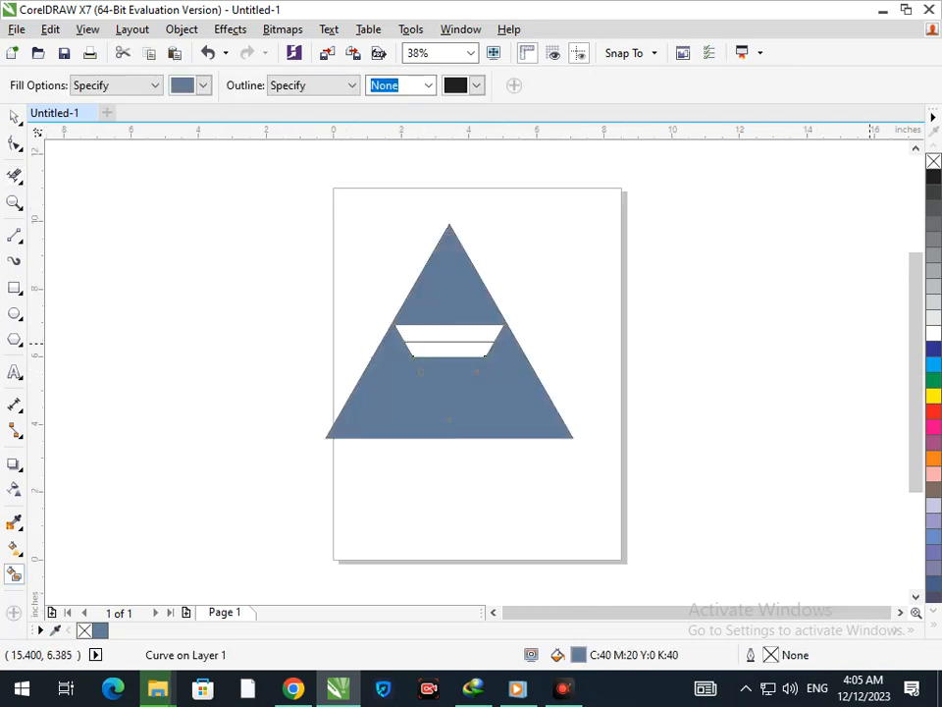
left_click(933, 350)
Step: Smart-fill the inverted triangle's top band with purple-pink (C:20 M:80 Y:0 K:20) and its middle band with orange (C:0 M:60 Y:100 K:0)
left_click(467, 333)
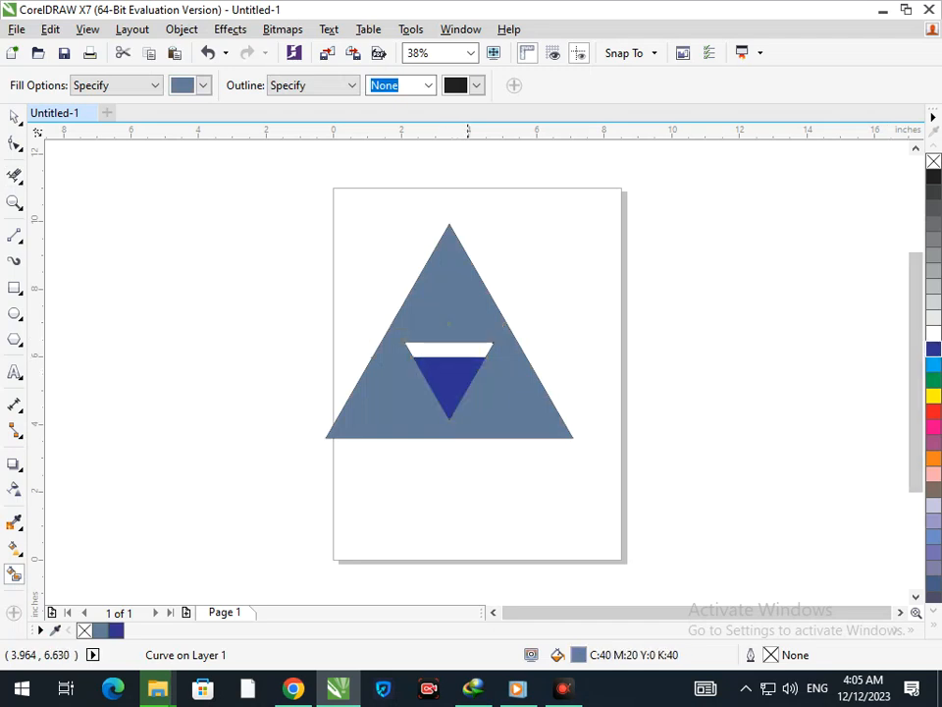
left_click(934, 443)
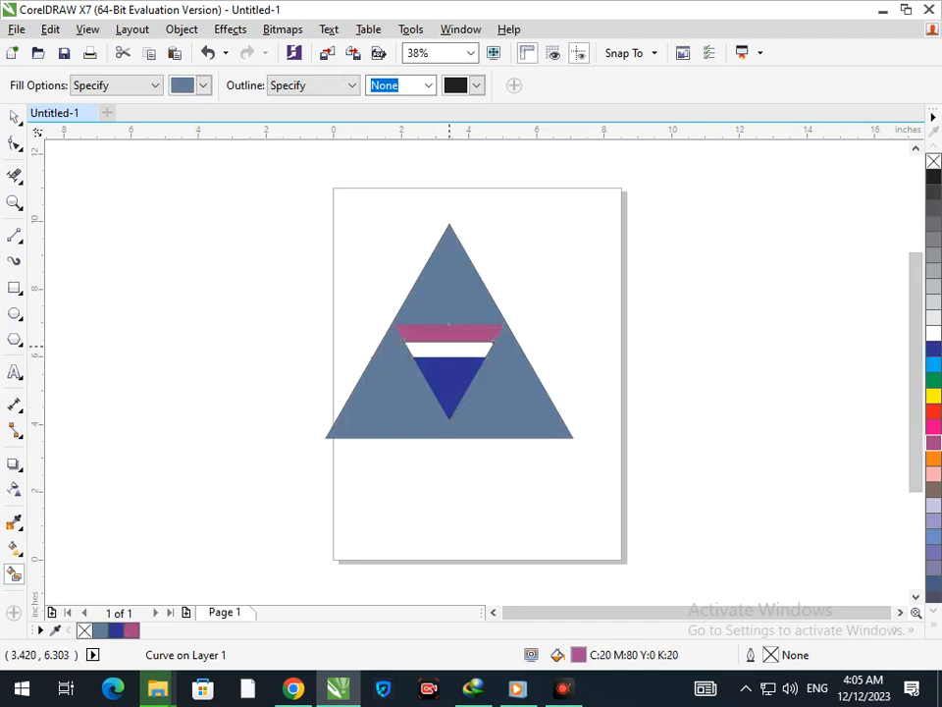
left_click(449, 347)
left_click(933, 457)
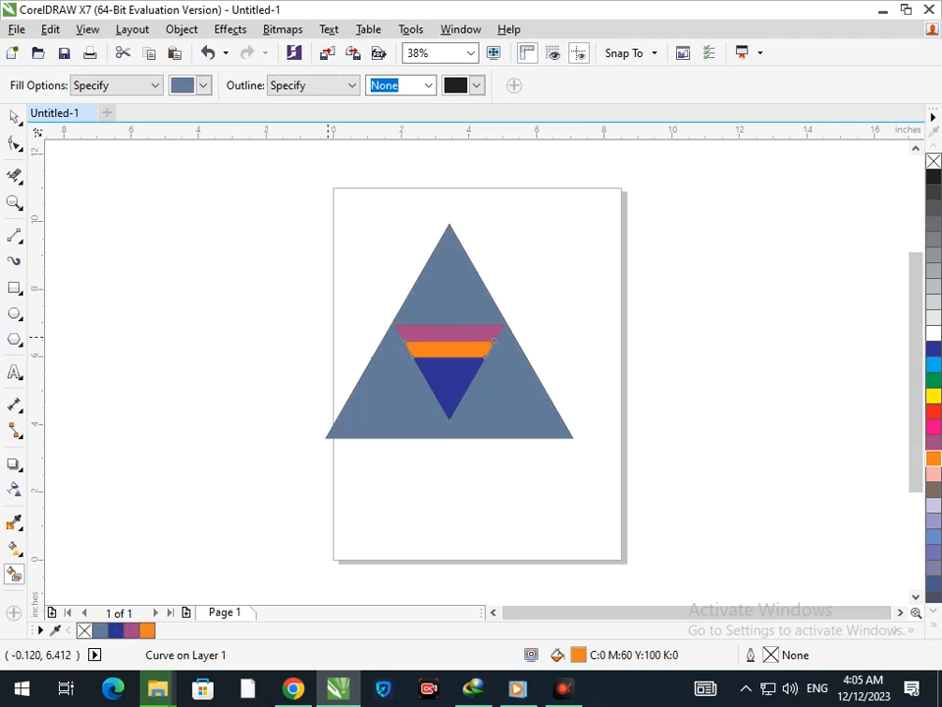
left_click(14, 117)
left_click(182, 342)
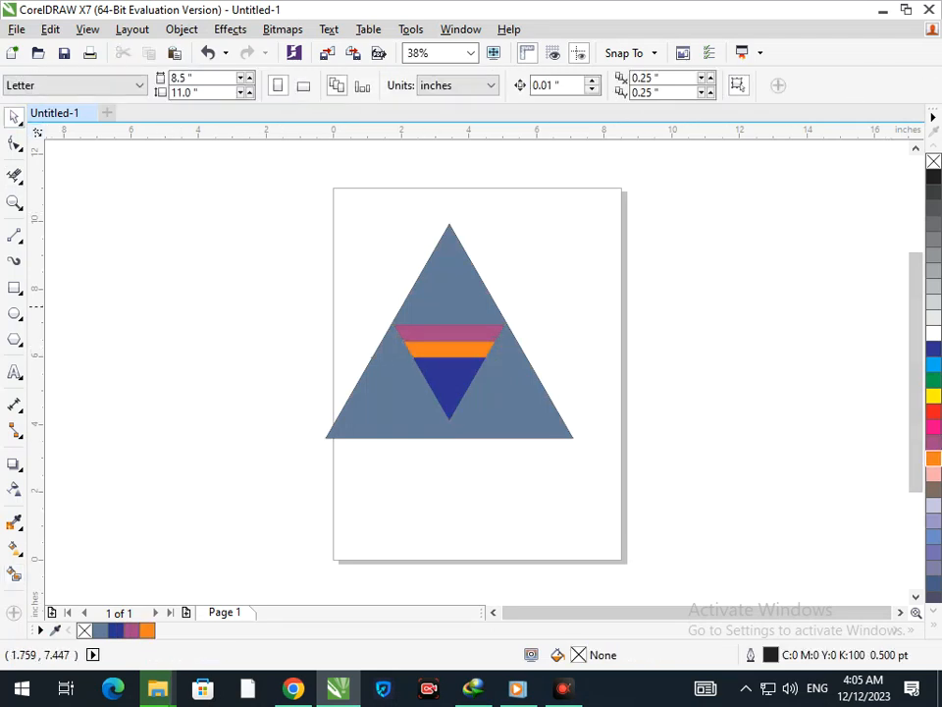
Step: Add the artistic text "GRAPHIC" in capitals on the blank area beside the large triangle
scroll(508, 346, "up", 3)
left_click(13, 372)
left_click(585, 244)
type("g")
key("BackSpace")
type("Graphi")
key("BackSpace")
key("BackSpace")
key("BackSpace")
key("BackSpace")
key("BackSpace")
type("RAPHIC")
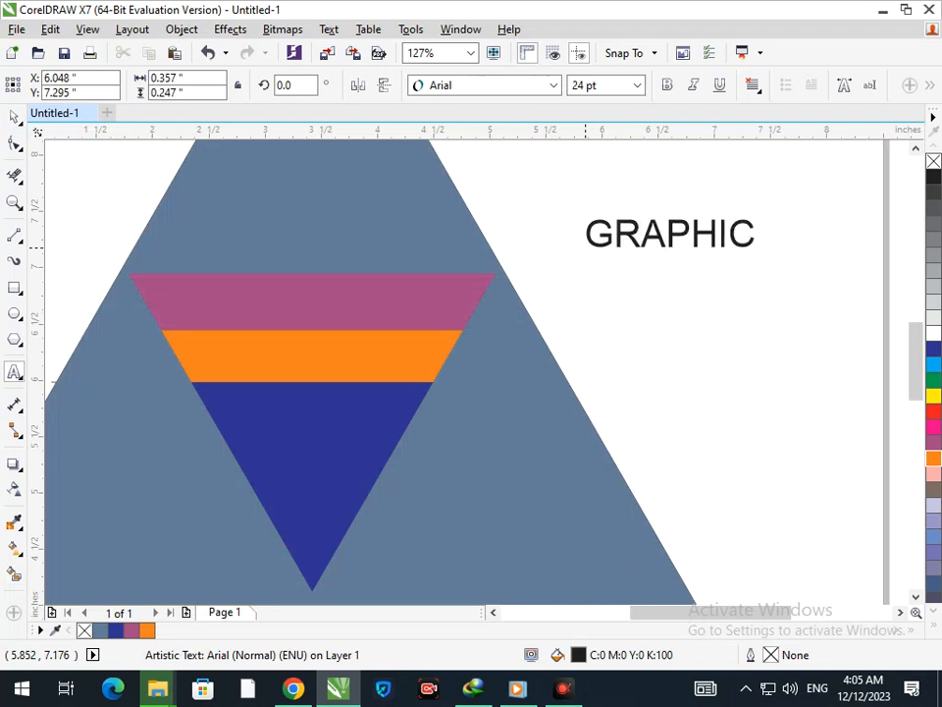
key("Escape")
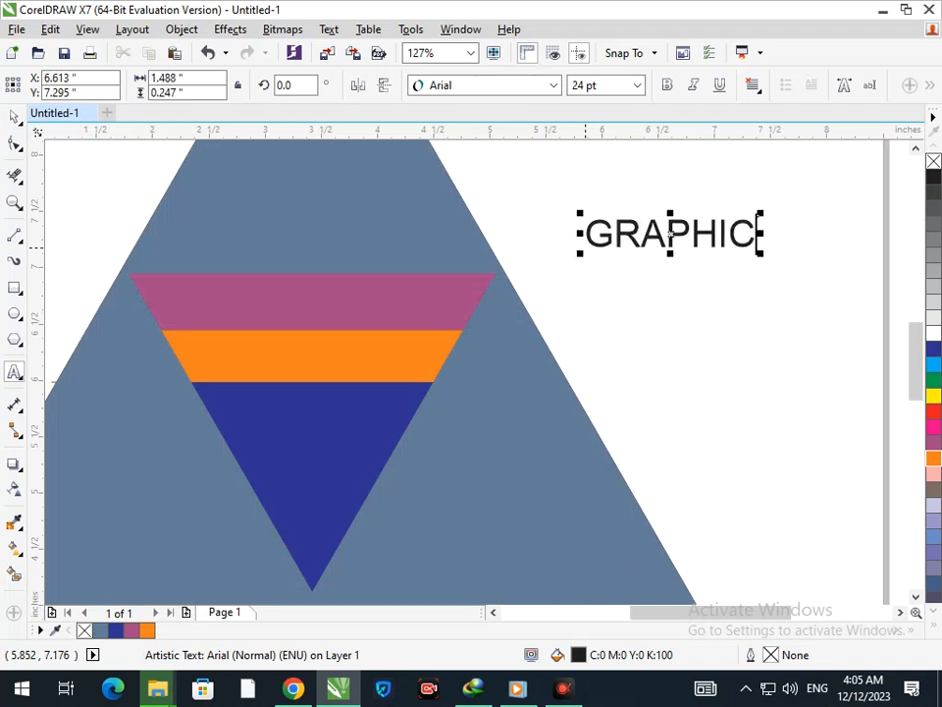
left_click(14, 117)
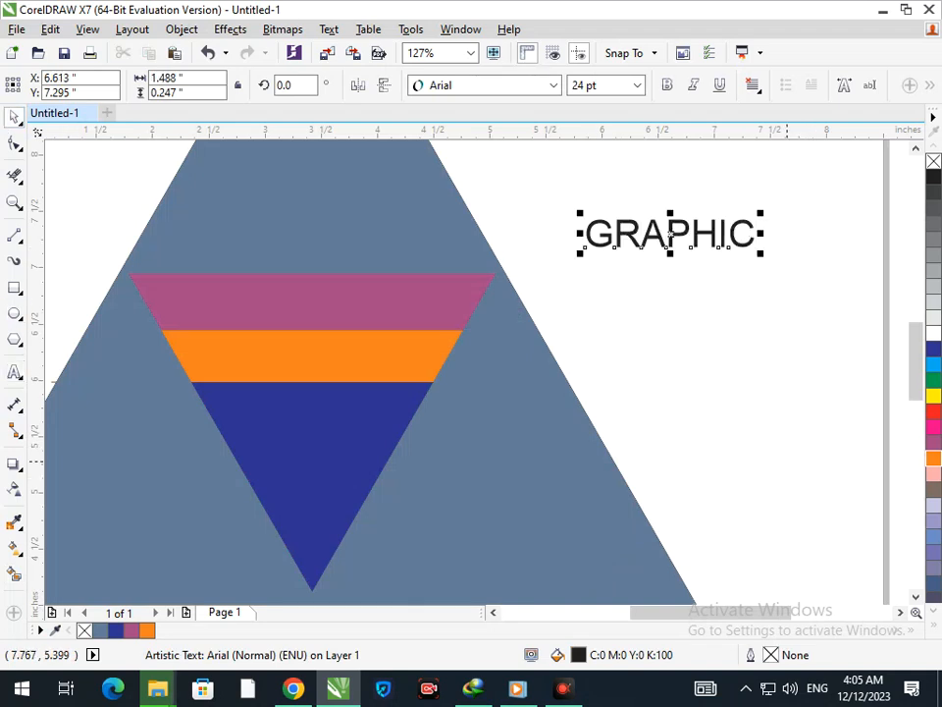
left_click(754, 387)
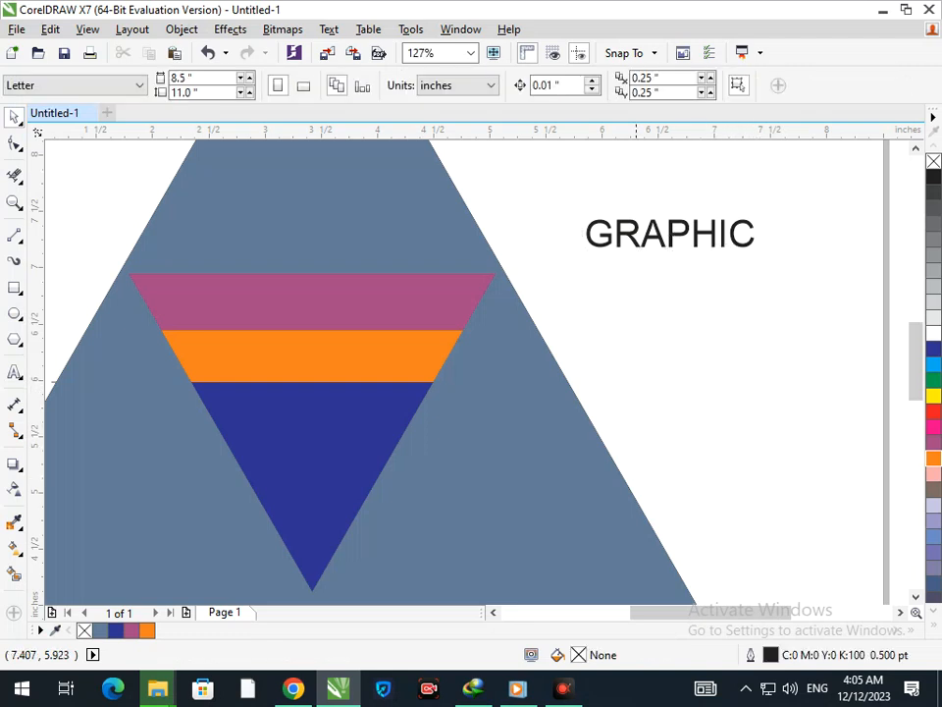
Step: Move the GRAPHIC text onto the purple-pink band and widen its letter spacing
left_click_drag(602, 248, 252, 319)
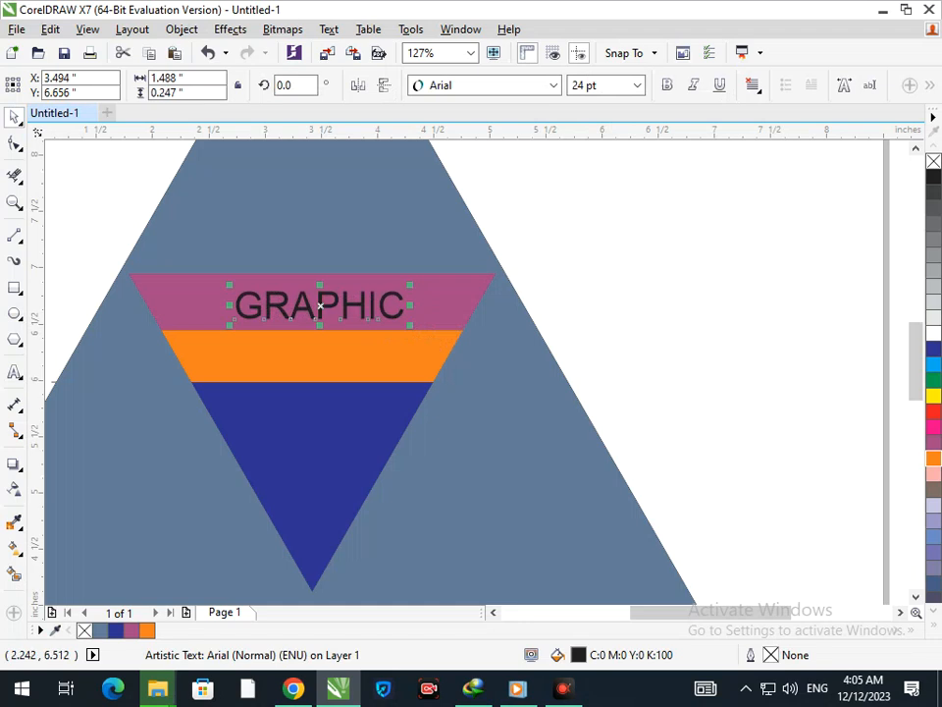
left_click(14, 145)
left_click_drag(411, 325, 461, 330)
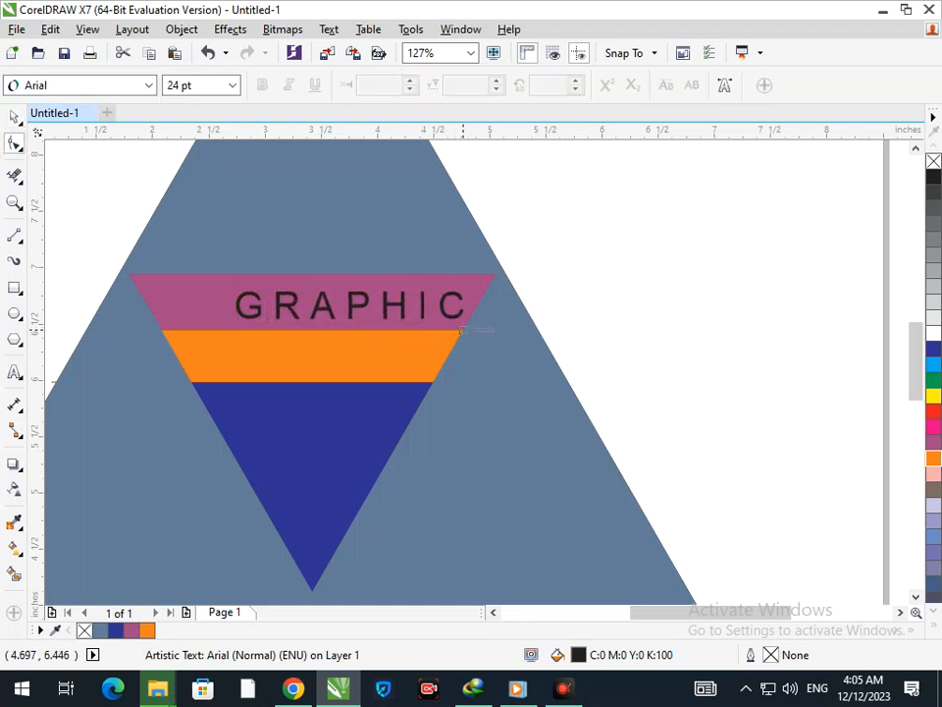
Step: Shift the text toward the left end of the purple-pink band and widen its letter spacing to span the band
left_click(14, 117)
left_click(108, 194)
left_click(259, 310)
left_click_drag(259, 310, 173, 305)
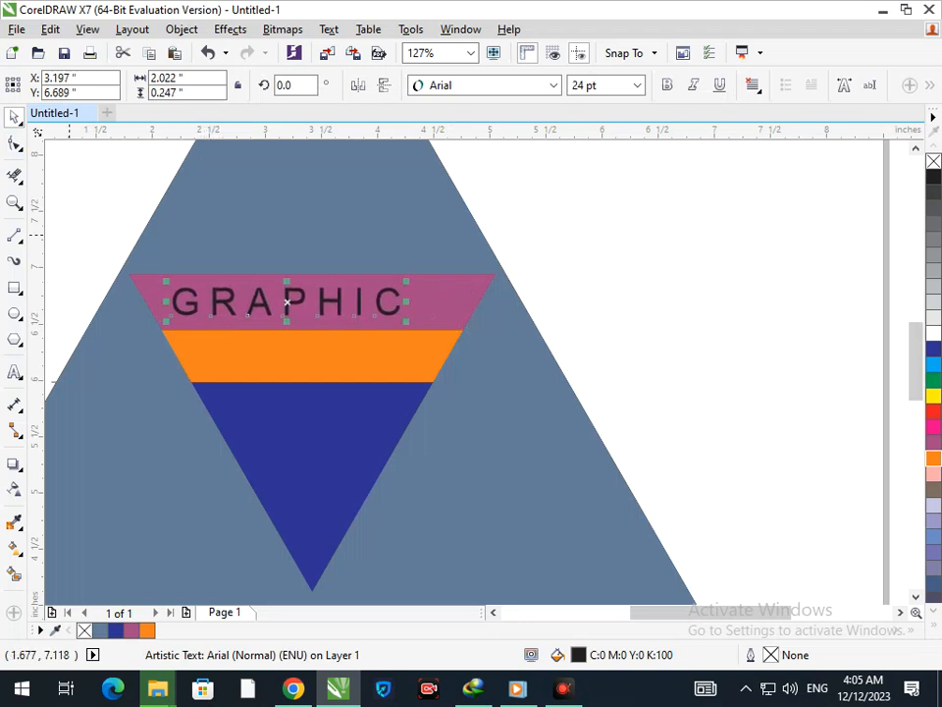
left_click(14, 144)
left_click_drag(406, 316, 461, 331)
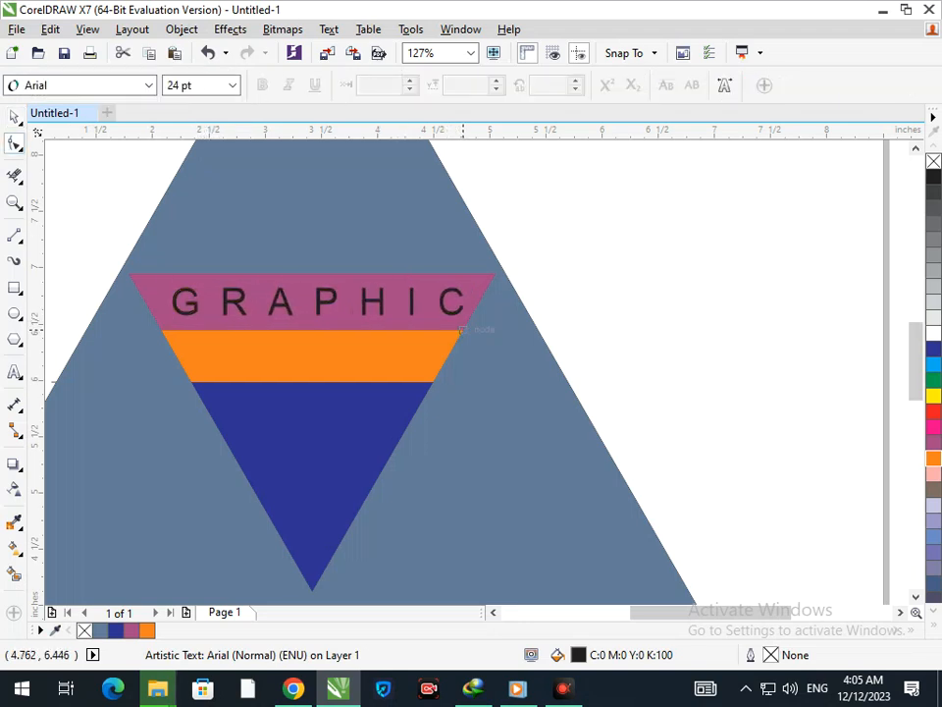
Step: Duplicate the GRAPHIC text onto the orange band and scale the copy down to about 22 pt
left_click(14, 117)
left_click(300, 261)
left_click_drag(300, 261, 472, 361)
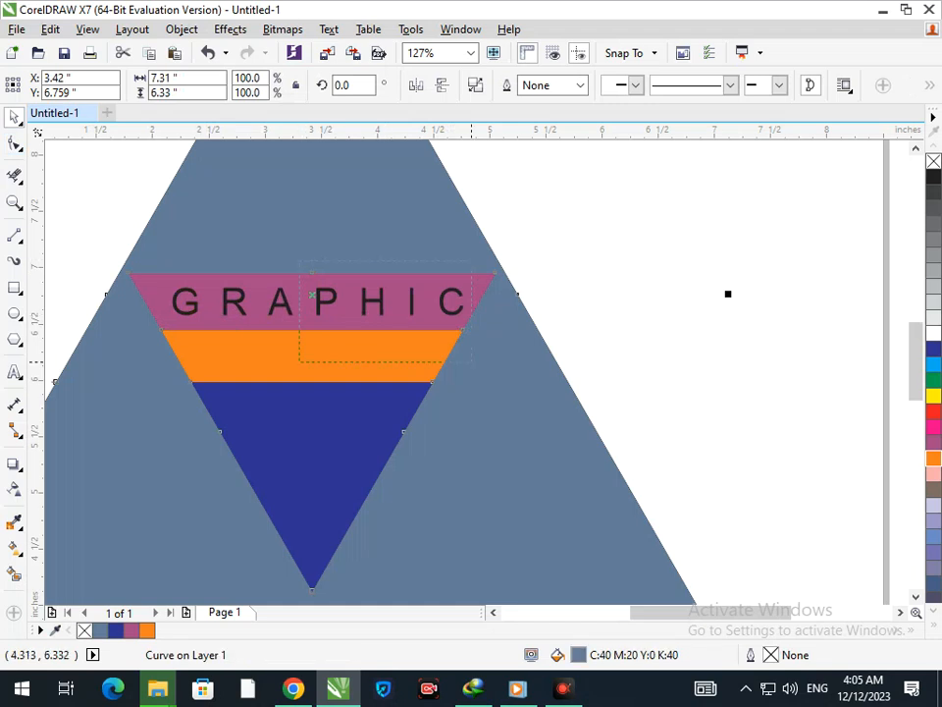
key("F3")
left_click(583, 365)
key("F2")
left_click_drag(302, 293, 593, 400)
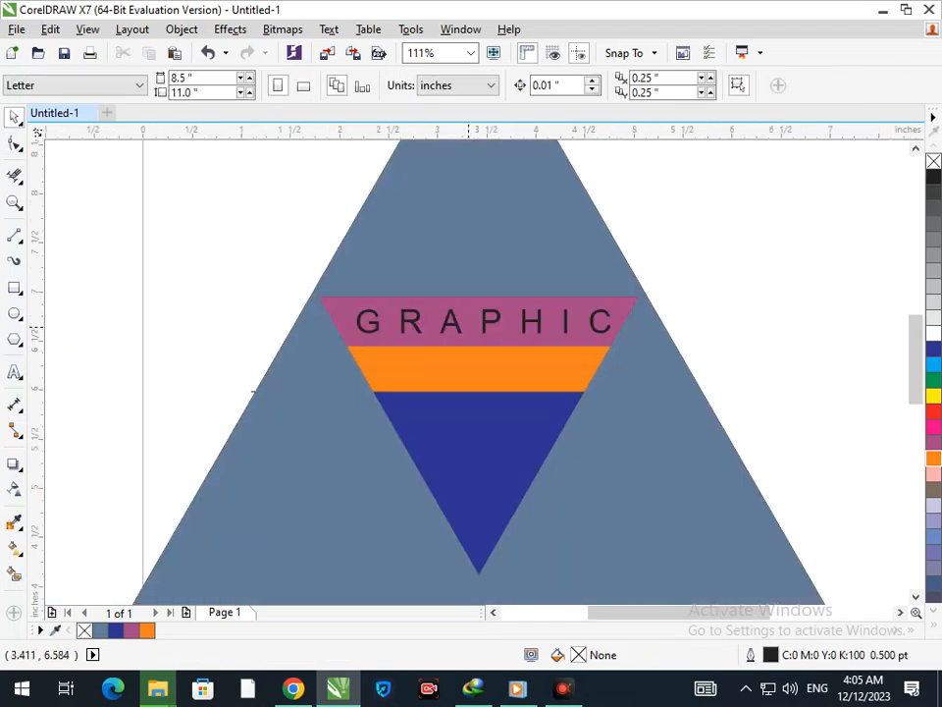
left_click_drag(454, 323, 455, 370)
right_click(456, 370)
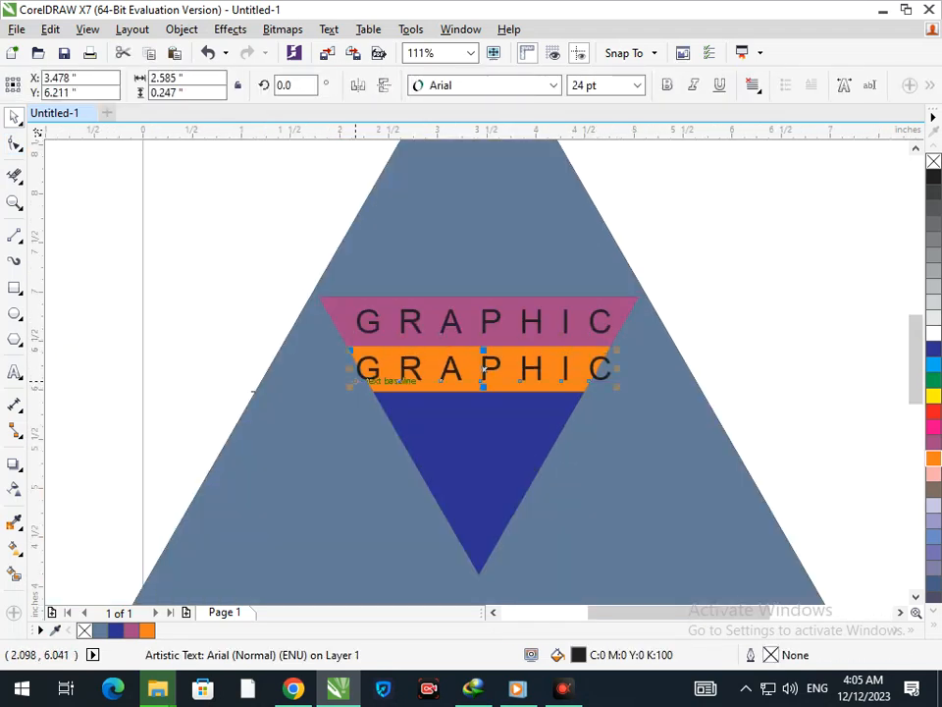
left_click_drag(350, 388, 361, 409)
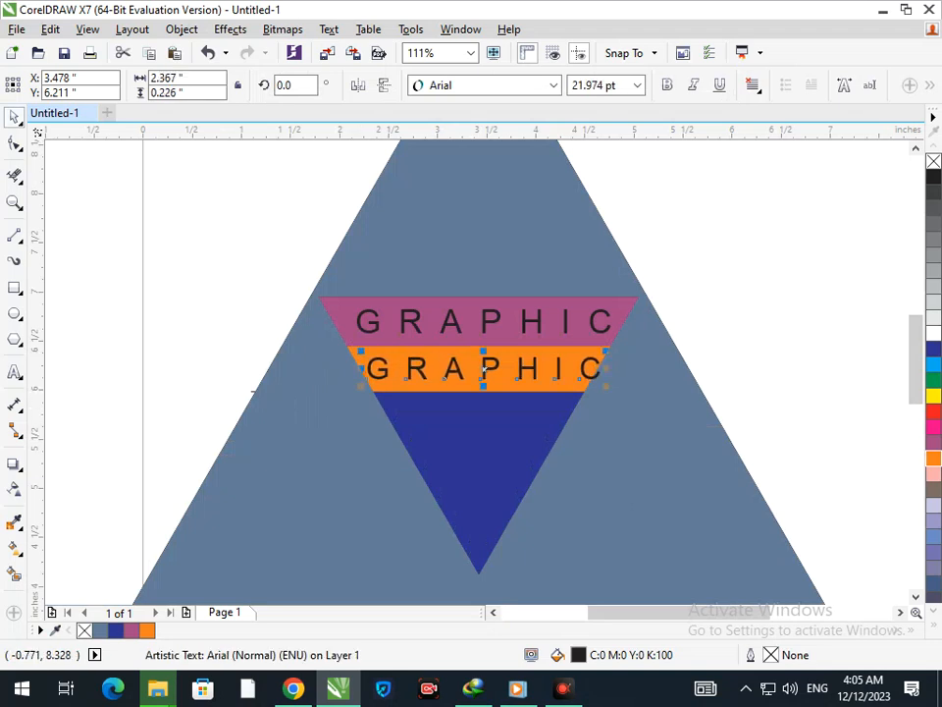
Step: Tighten the letter spacing of the orange band's text and centre it within the band
key("F10")
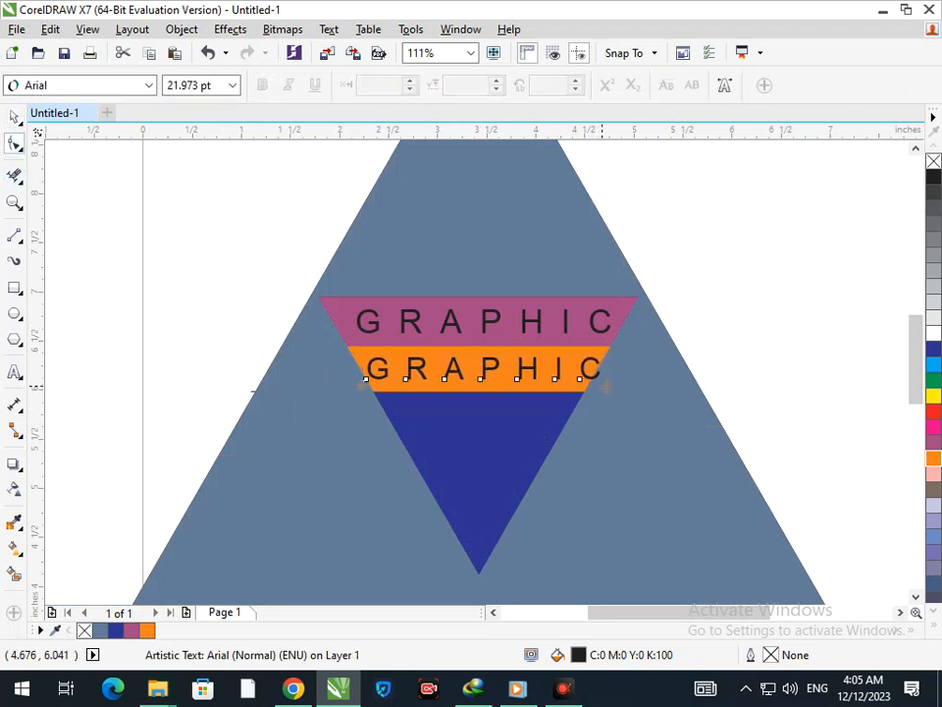
left_click_drag(578, 391, 572, 391)
left_click(14, 117)
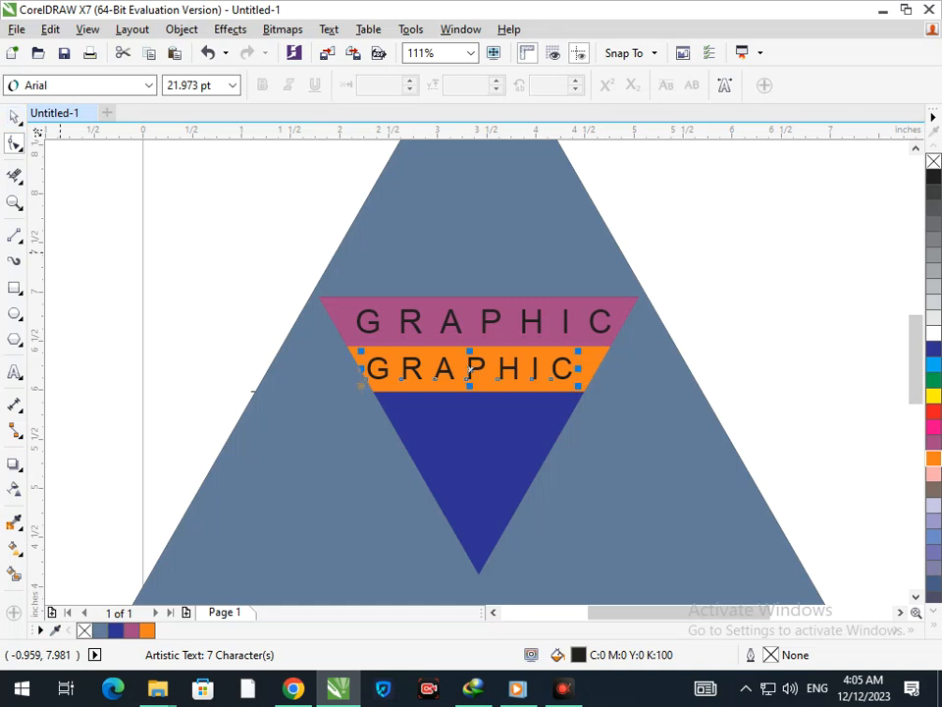
key("Escape")
left_click_drag(412, 369, 421, 372)
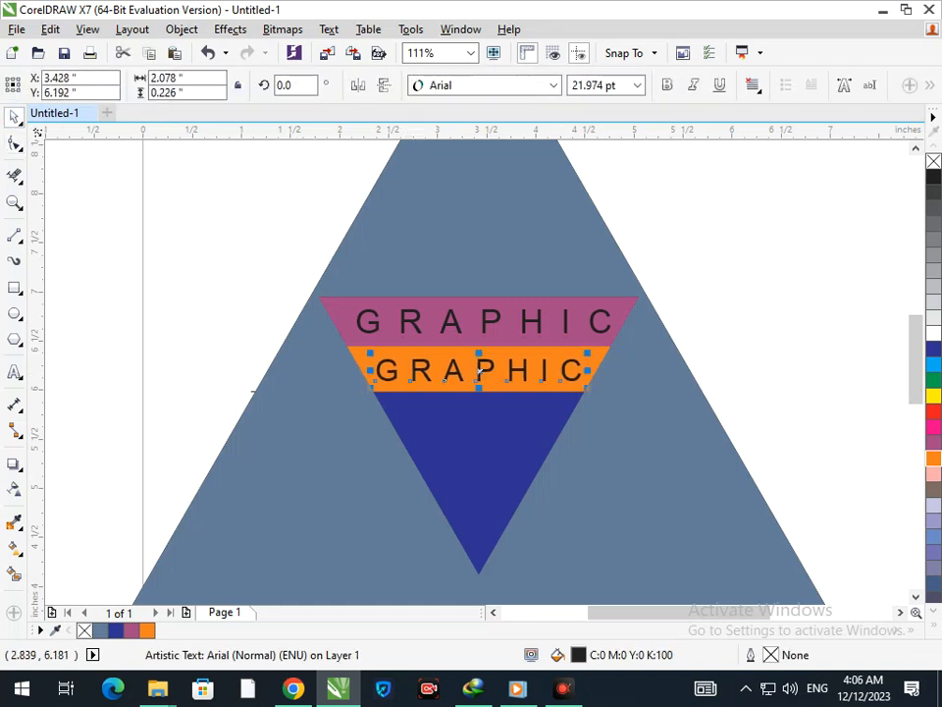
key("Escape")
Step: Make a reduced copy of the dark blue triangle inside it, about 1.58 by 1.37 inches
key("shift+F4")
scroll(550, 408, "up", 1)
key("shift+F4")
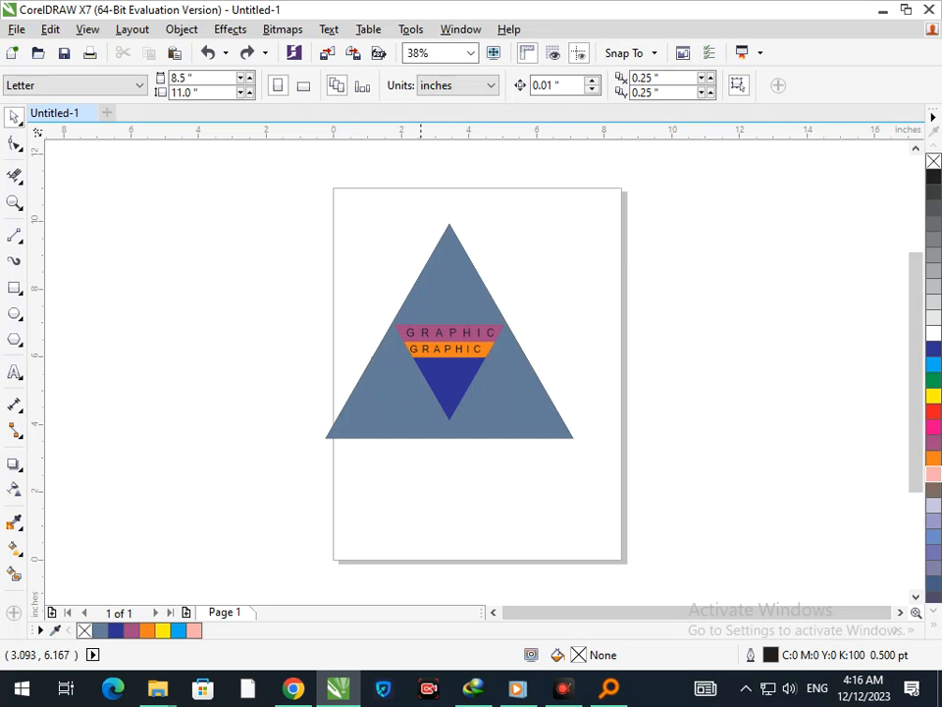
left_click(14, 236)
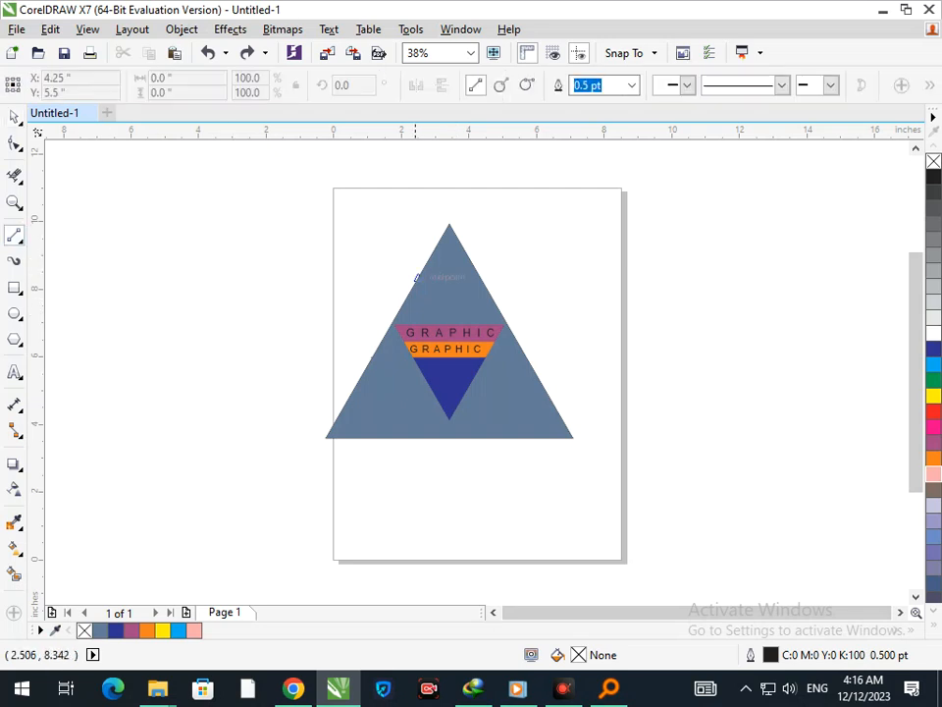
key("space")
left_click(446, 396)
left_click_drag(405, 425, 422, 438)
right_click(422, 437)
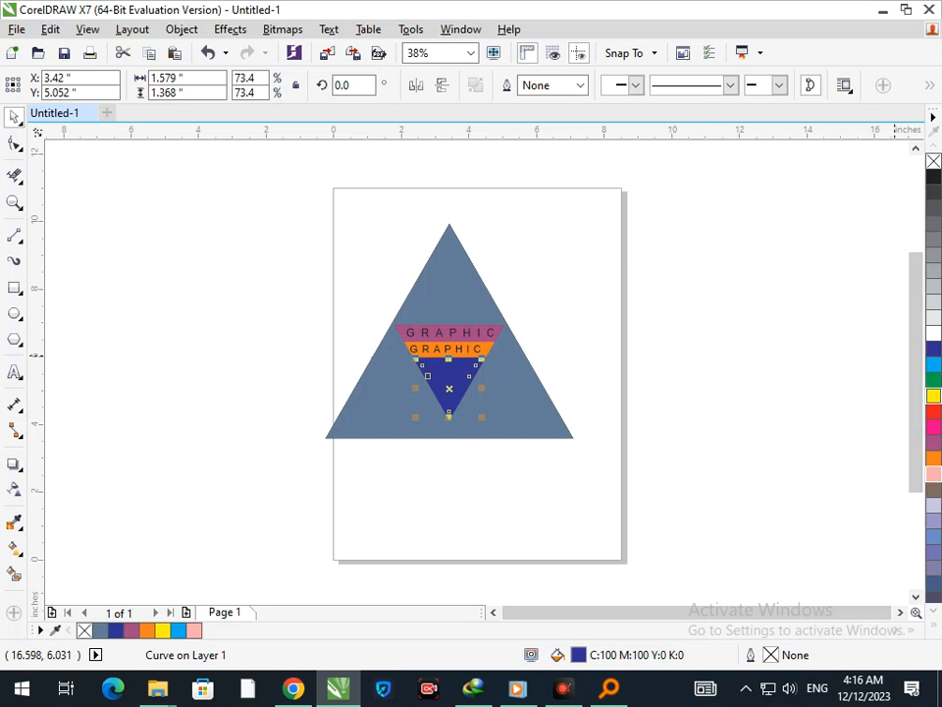
Step: Give the reduced triangle a yellow fill and a yellow outline, and deselect it
left_click(934, 396)
right_click(934, 395)
left_click(590, 499)
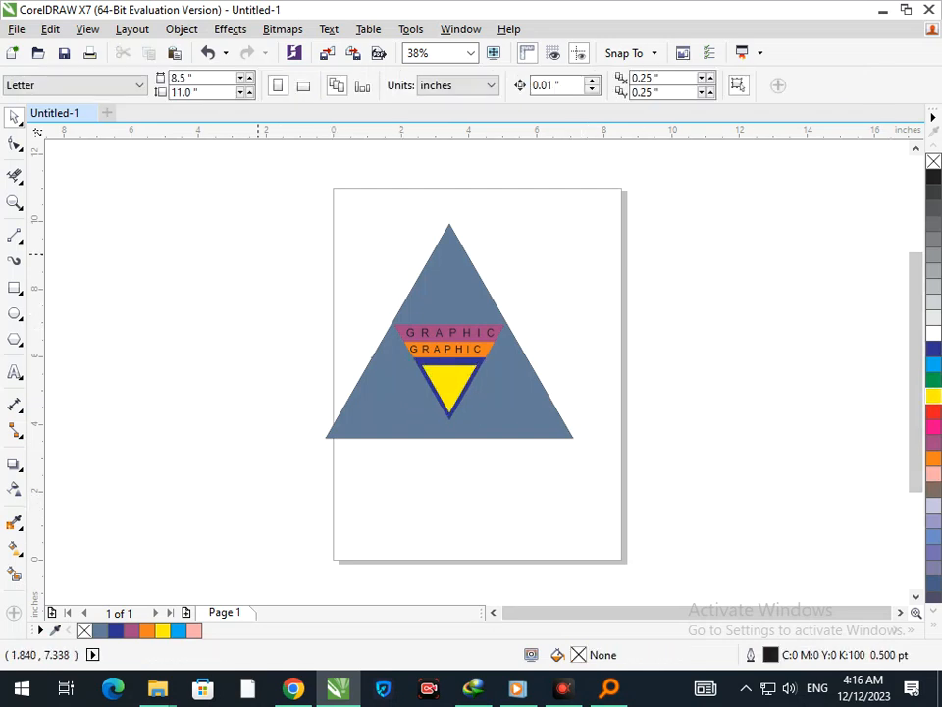
Step: Draw a vertical line about 6.91 inches long down from the large triangle's apex and a horizontal line about 5.34 inches across the purple band's upper edge
key("F2")
left_click_drag(226, 224, 737, 438)
key("F2")
left_click_drag(127, 254, 761, 429)
left_click(14, 235)
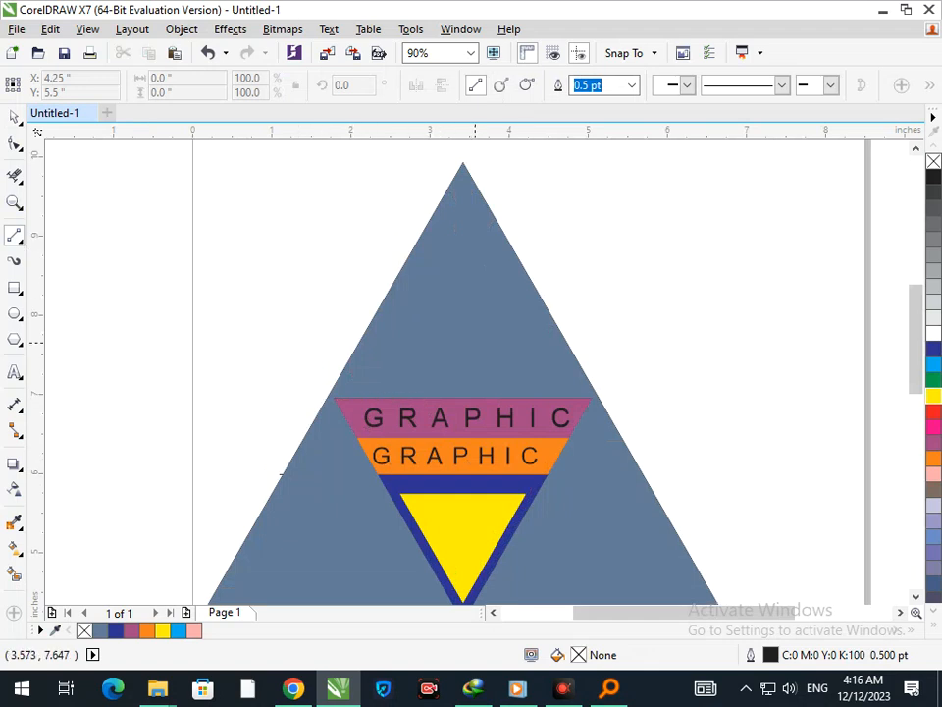
key("F3")
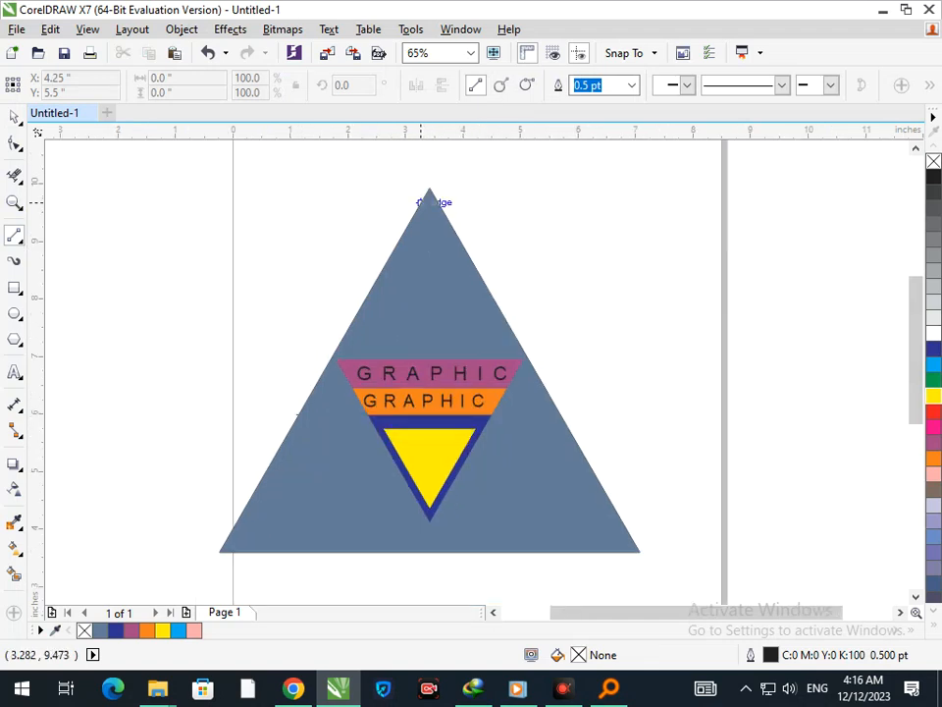
left_click(429, 187)
left_click(429, 588)
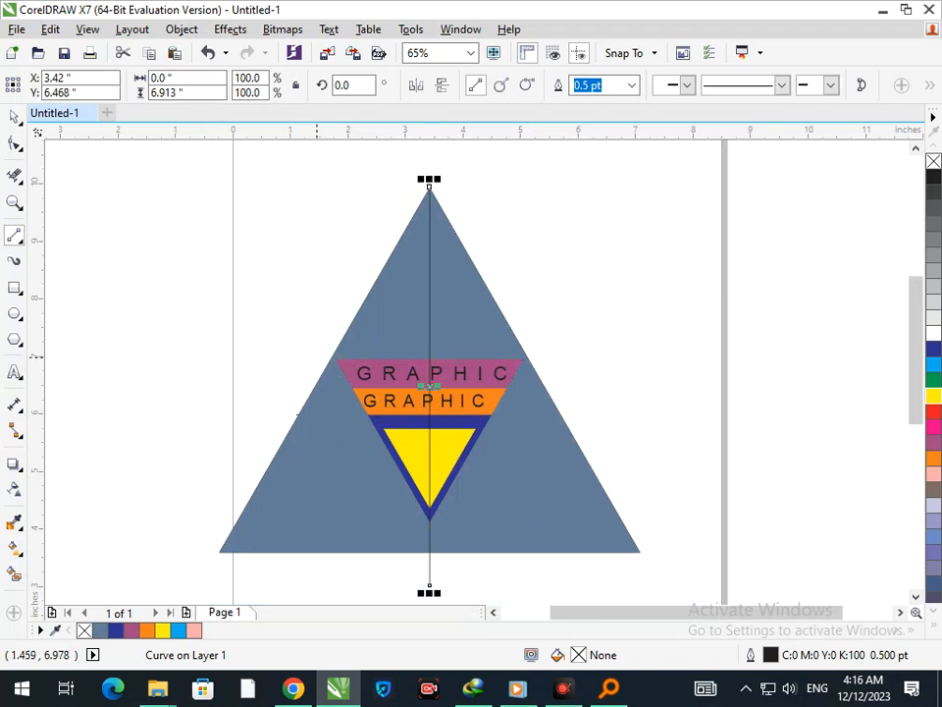
mouse_move(317, 360)
left_mouse_down()
mouse_move(594, 284)
mouse_move(624, 360)
left_mouse_up()
Step: Try Smart Fill on the large triangle's regions with yellow for the upper-right part and dark blue and orange for the left part
left_click(15, 574)
left_click(387, 330)
left_click(452, 319)
left_click(933, 395)
left_click(416, 334)
left_click(933, 350)
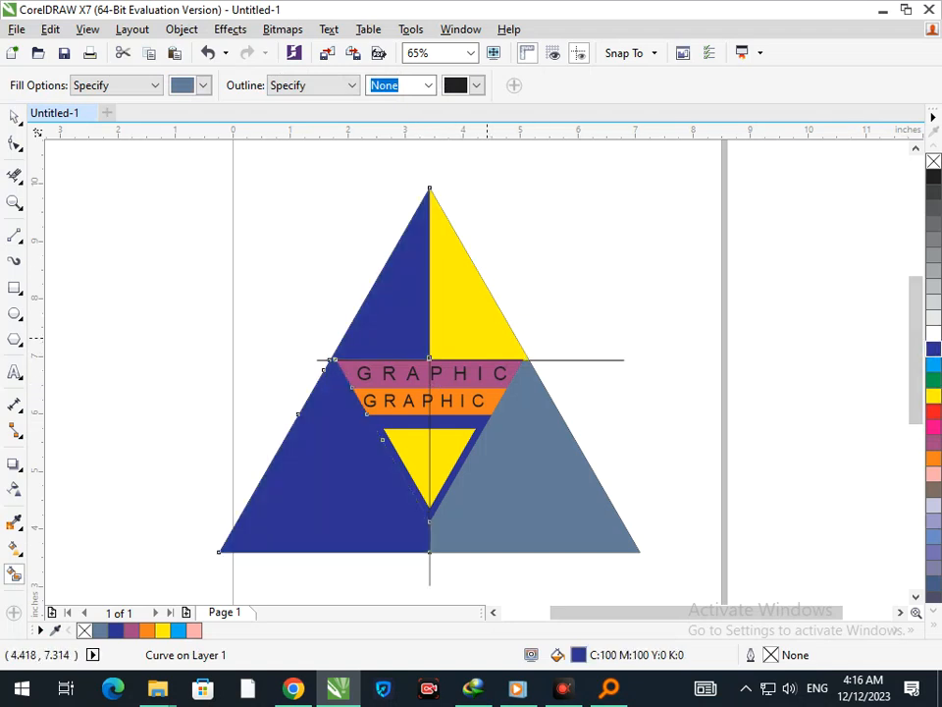
key("ctrl+z")
left_click(933, 458)
key("ctrl+z")
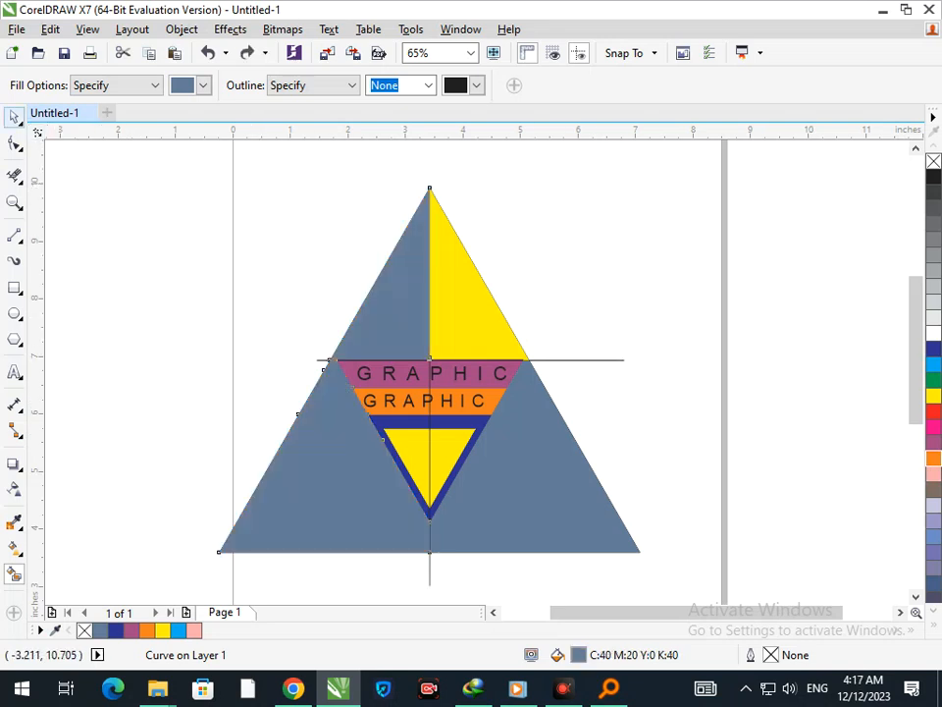
Step: Undo the remaining Smart Fill colouring, including the yellow upper-right region
left_click(13, 117)
key("ctrl+z")
key("ctrl+z")
key("ctrl+z")
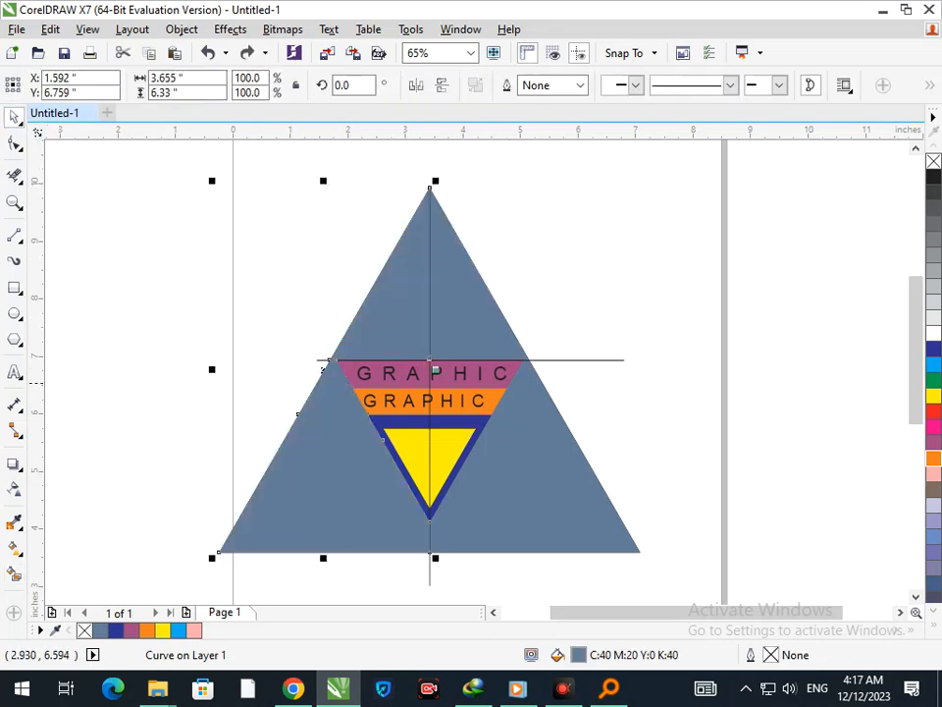
left_click(240, 343)
left_click_drag(324, 360, 283, 352)
key("Escape")
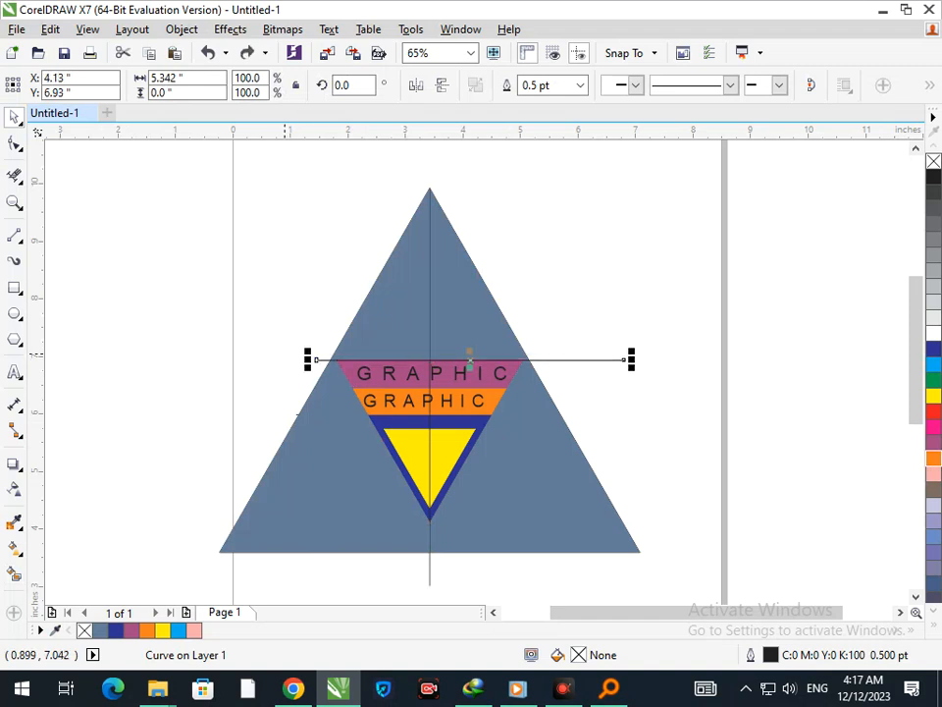
Step: Try a magenta Smart Fill on the left part of the large triangle and undo it
left_click(14, 574)
left_click(392, 323)
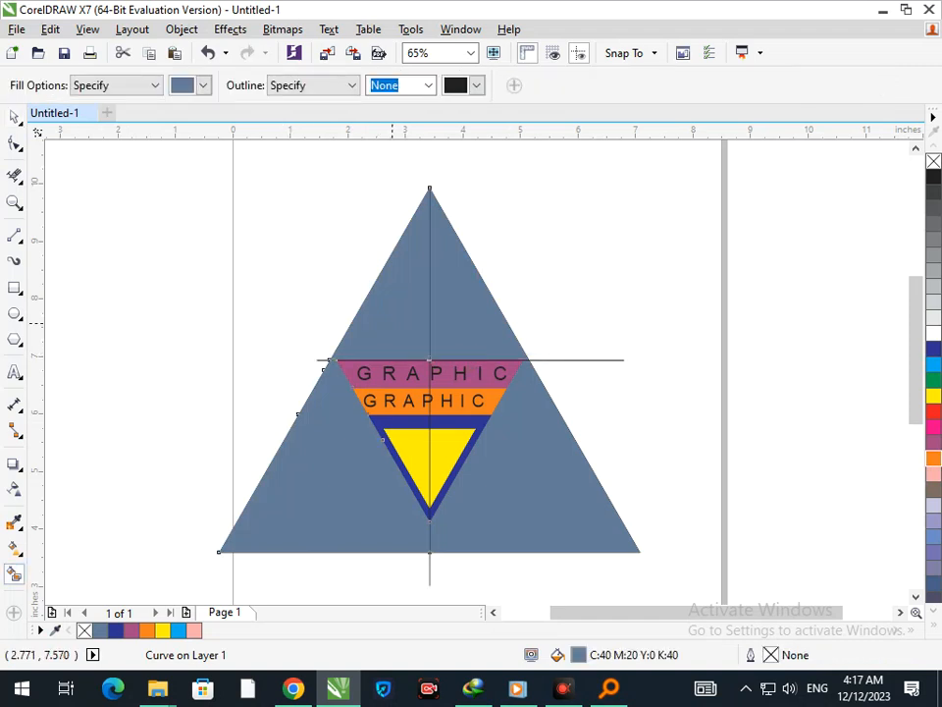
left_click(933, 427)
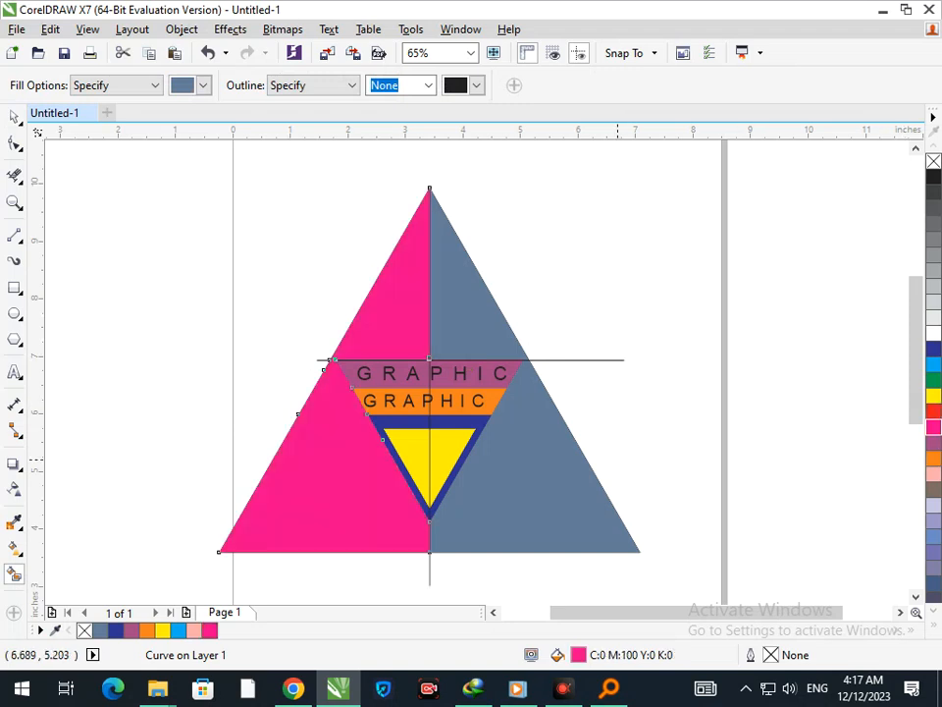
key("ctrl+z")
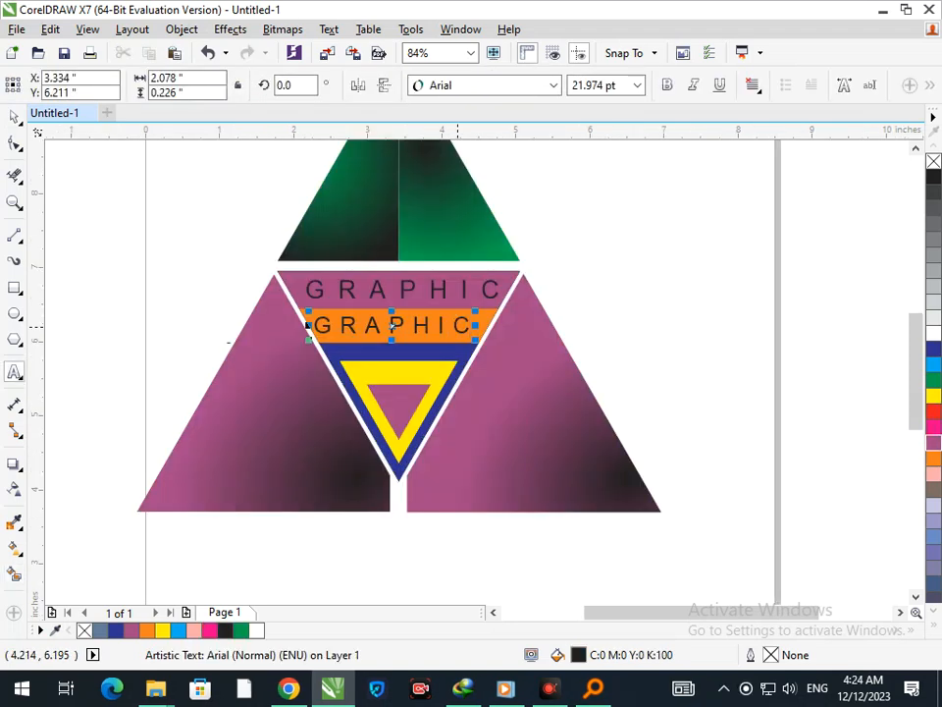
Step: Replace the orange band's text with DESIGNING
key("BackSpace")
key("BackSpace")
key("BackSpace")
key("BackSpace")
key("BackSpace")
key("BackSpace")
key("BackSpace")
type("DES")
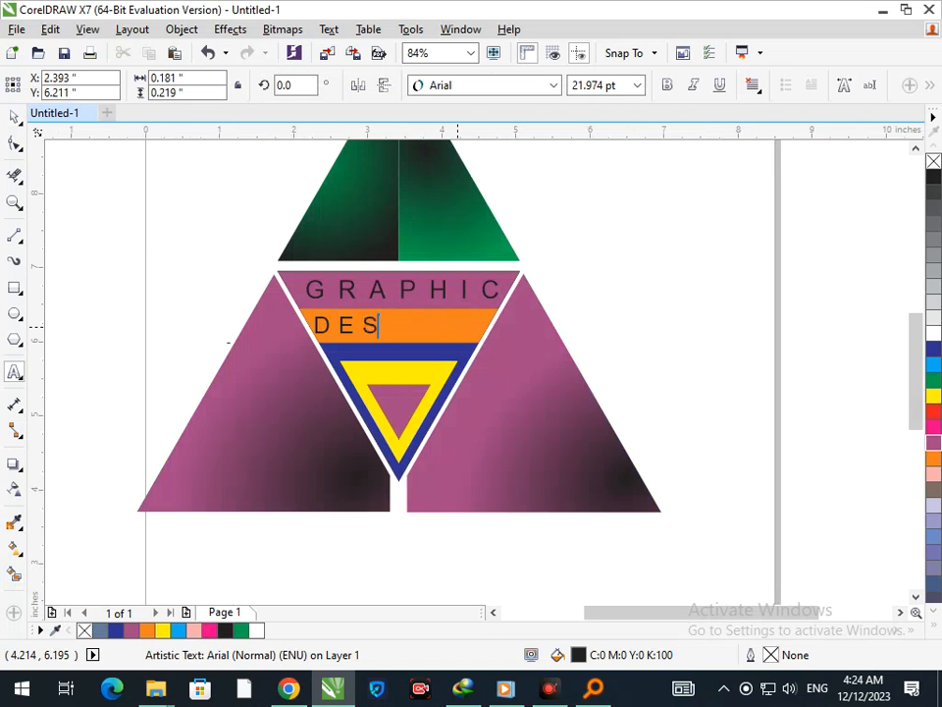
type("IGNING")
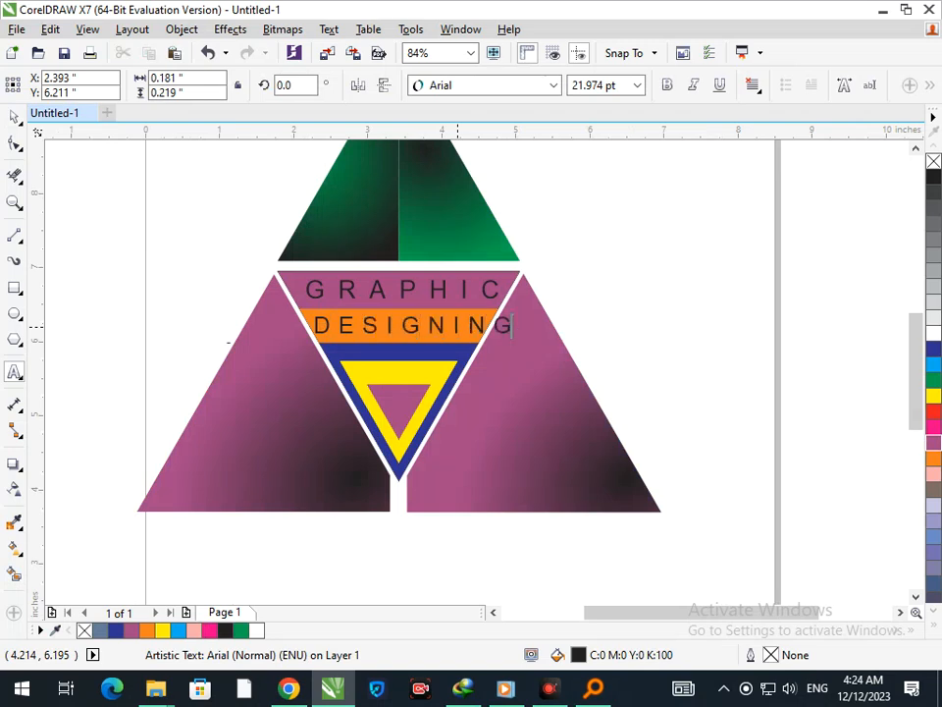
Step: Tighten the letter spacing of DESIGNING until it fits the orange band, and centre it within the band
left_click(15, 143)
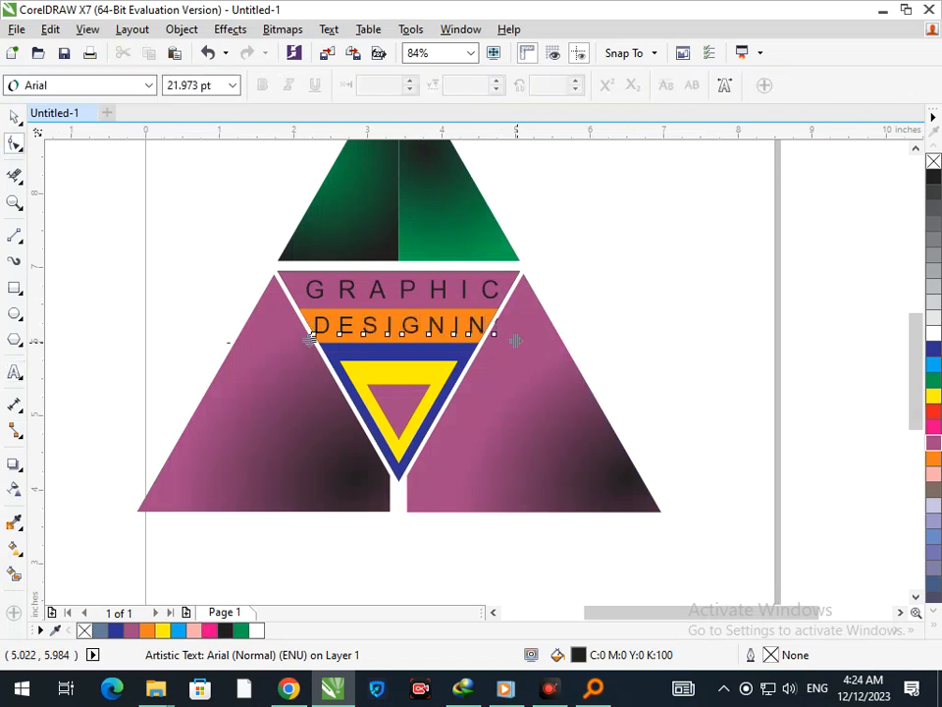
left_click_drag(515, 341, 478, 341)
left_click(15, 116)
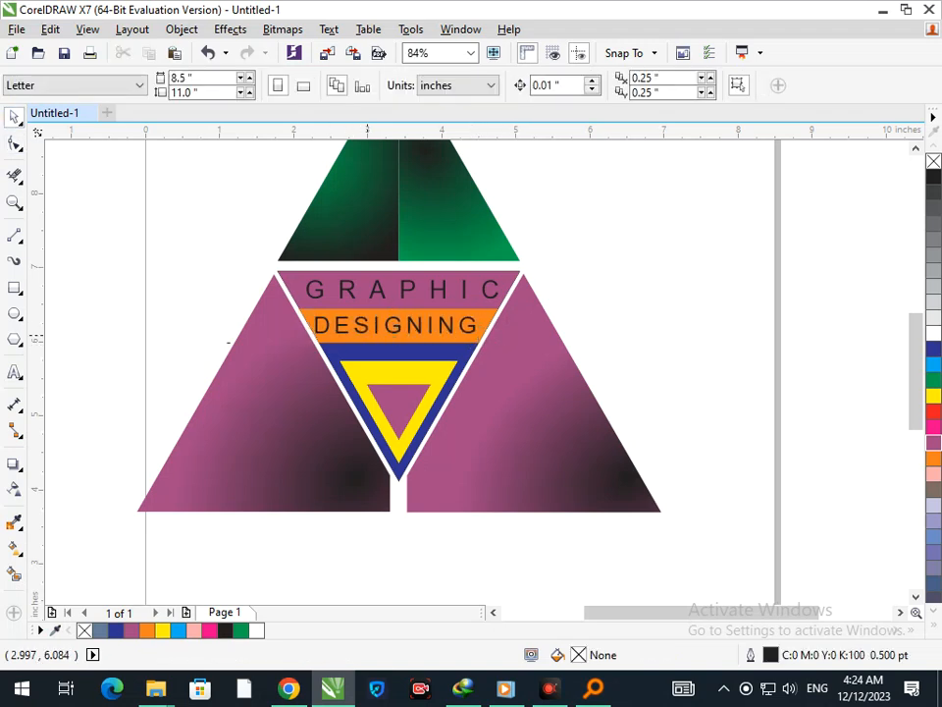
left_click_drag(364, 331, 368, 332)
key("Escape")
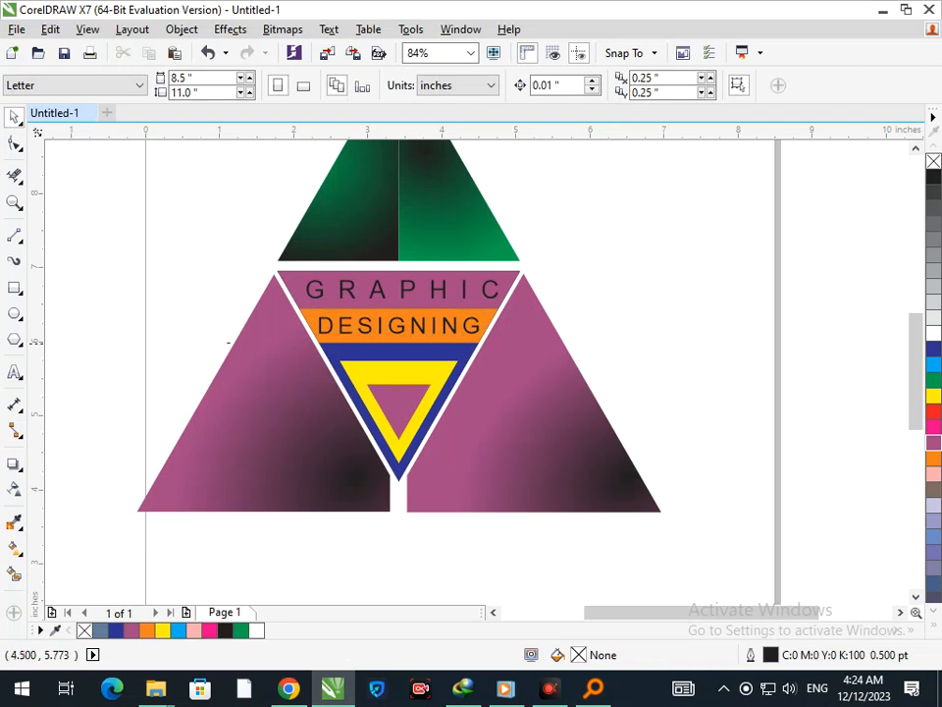
Step: Nudge the purple band behind GRAPHIC up to a vertical position of about 6.75 inches, leaving a narrow gap above the orange band
scroll(480, 363, "down", 3)
scroll(467, 317, "up", 4)
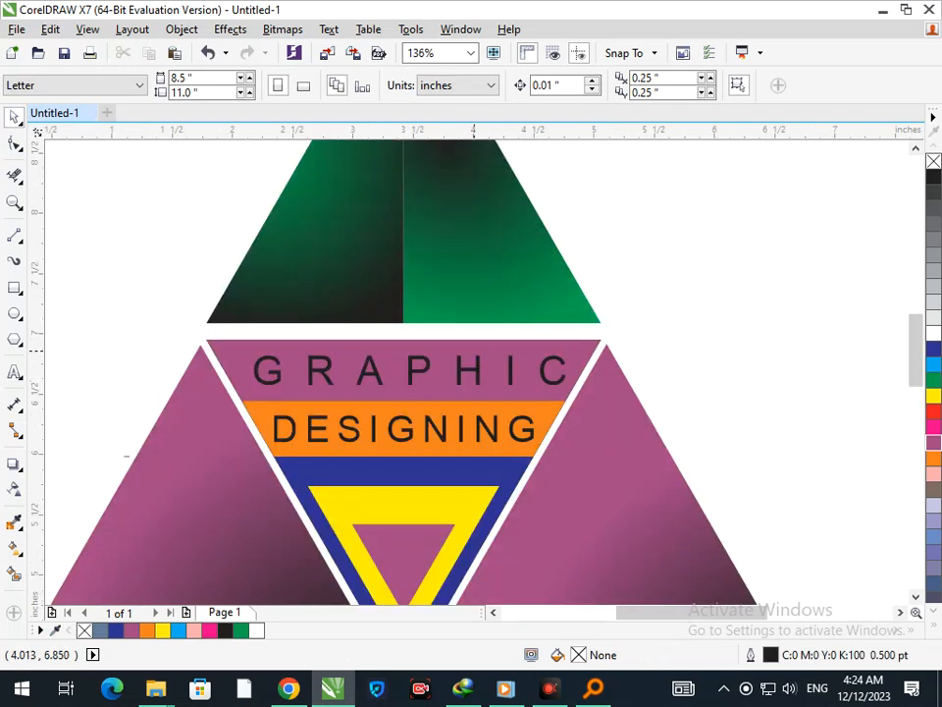
left_click_drag(474, 351, 473, 322)
key("ctrl+z")
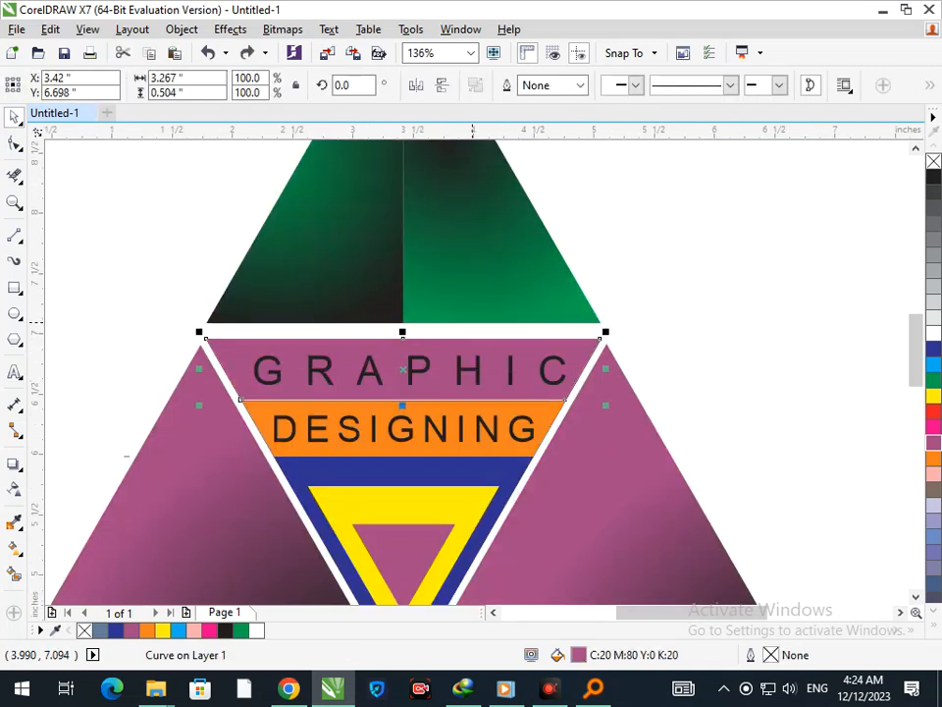
key("Up")
key("Down")
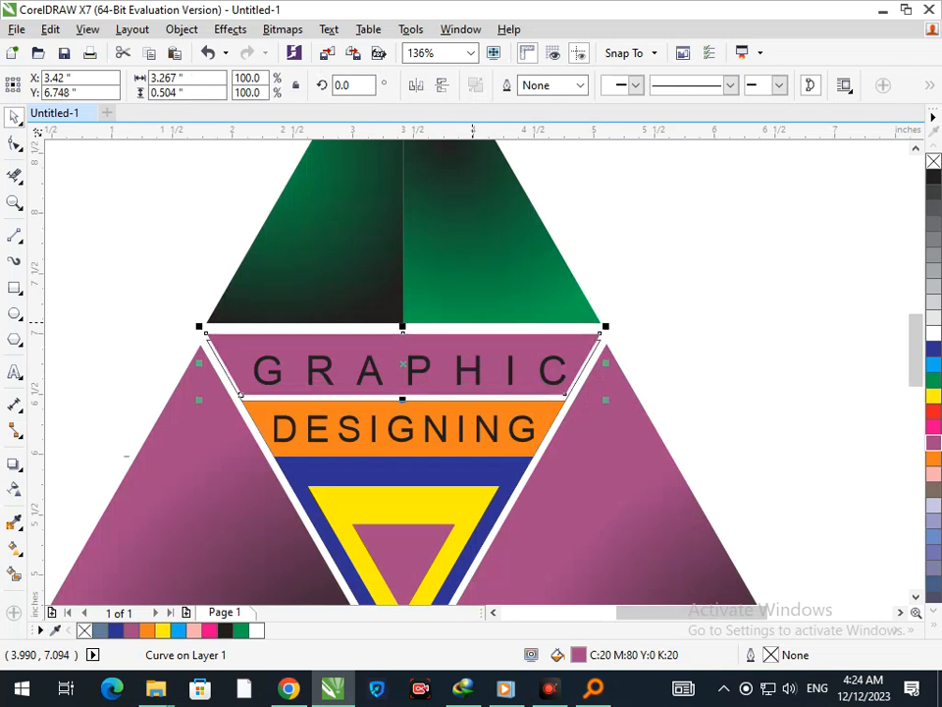
key("Escape")
key("shift+F4")
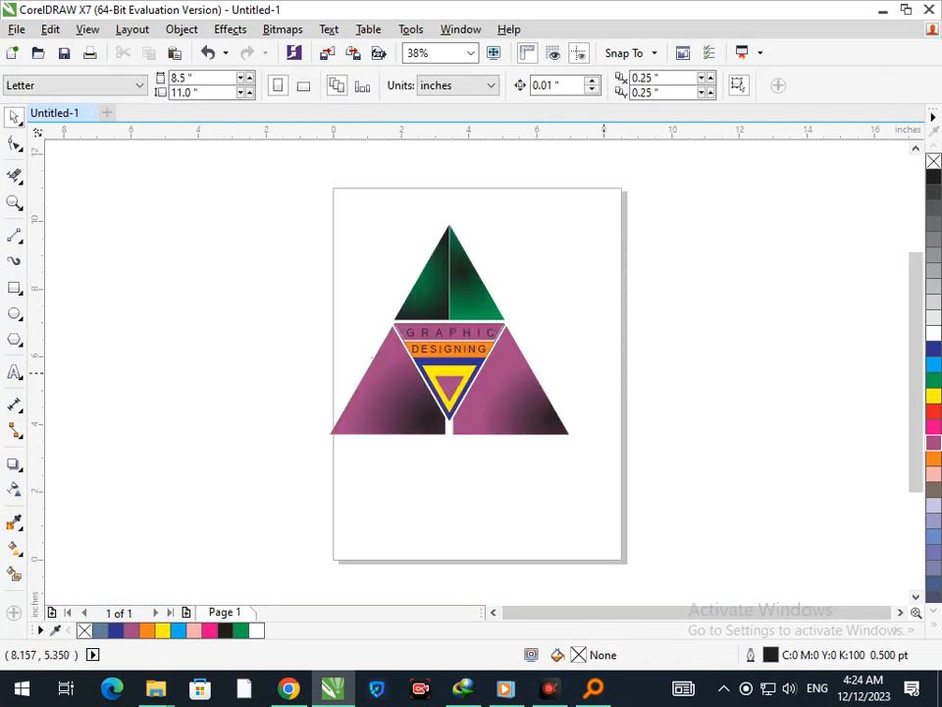
Step: Delete the leftover outlined shape behind the raised purple band
scroll(490, 323, "up", 4)
left_click_drag(531, 404, 573, 411)
key("Delete")
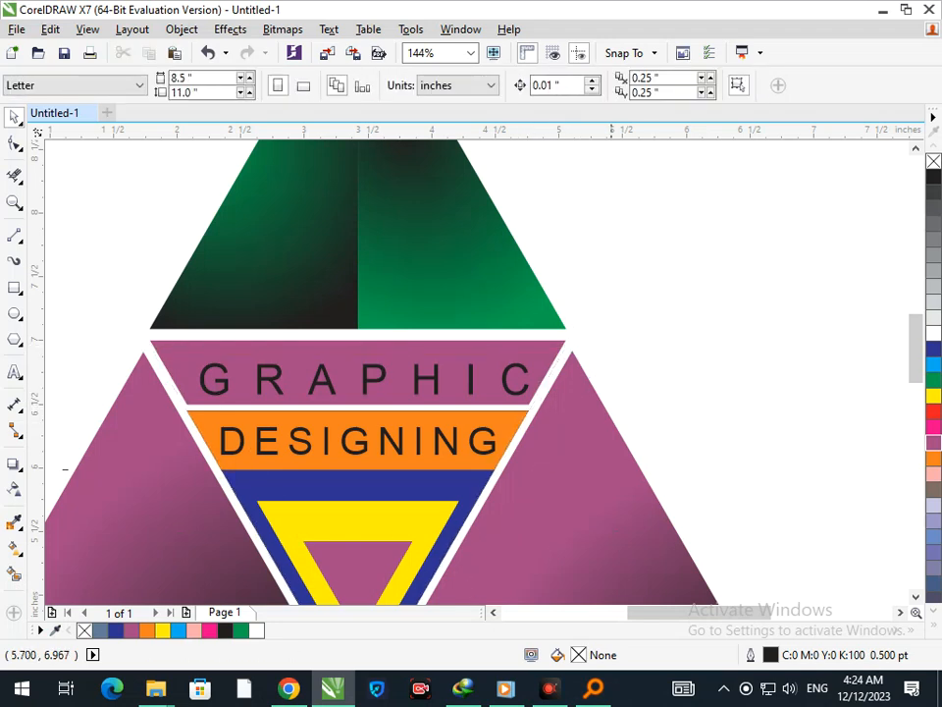
key("shift+F4")
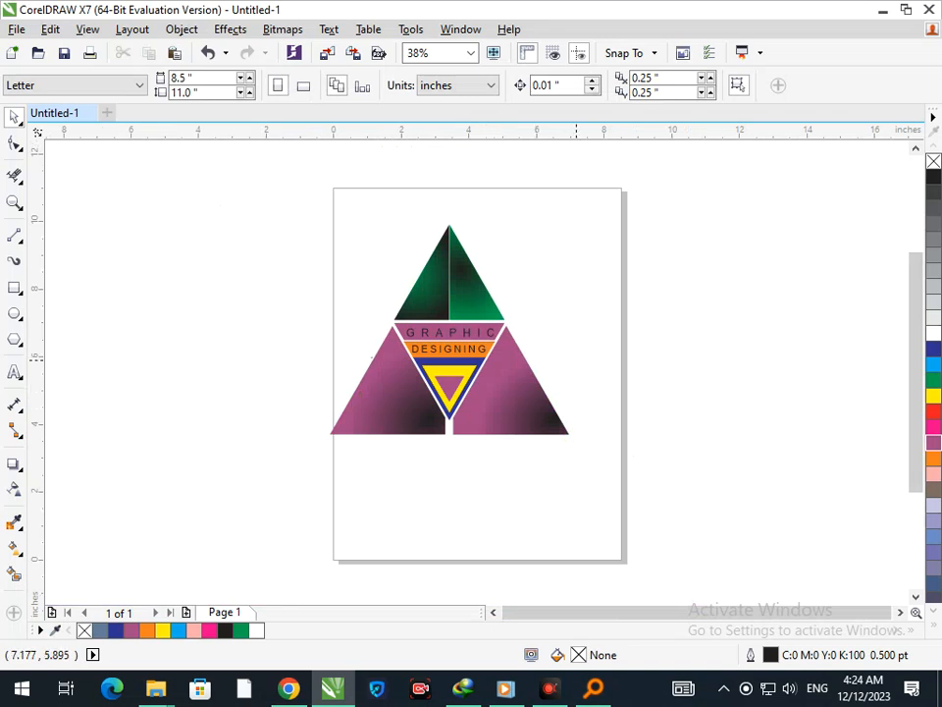
Step: Give the GRAPHIC and DESIGNING texts a 10.0 pt outline placed behind the fill and scaled with the object
scroll(487, 424, "up", 3)
left_click(458, 397)
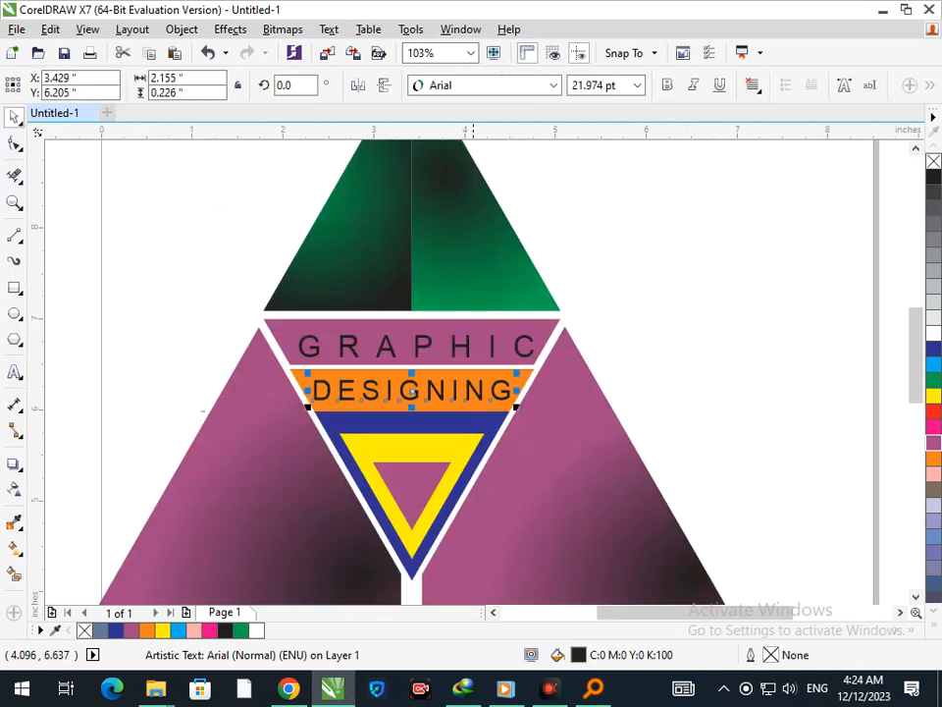
left_click(465, 343, "shift")
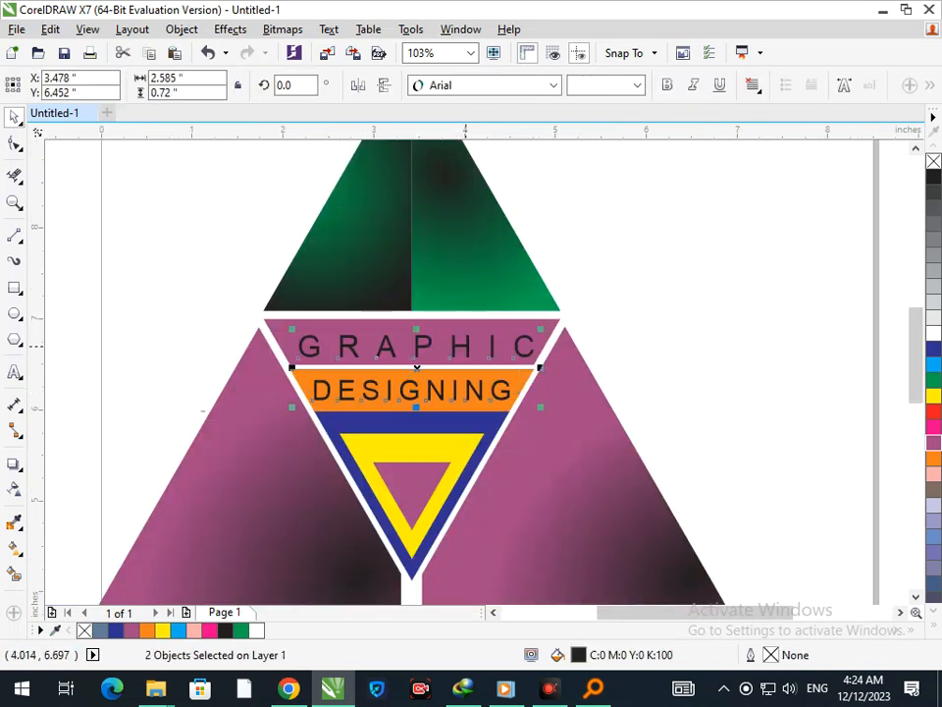
key("F12")
left_click(353, 224)
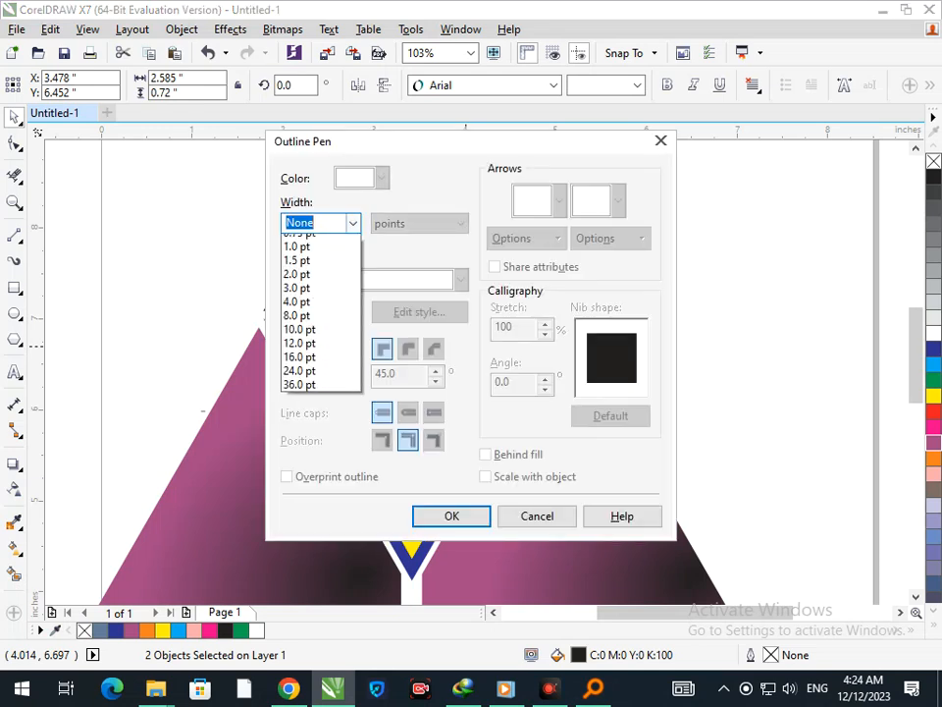
left_click(316, 381)
left_click(486, 454)
left_click(486, 477)
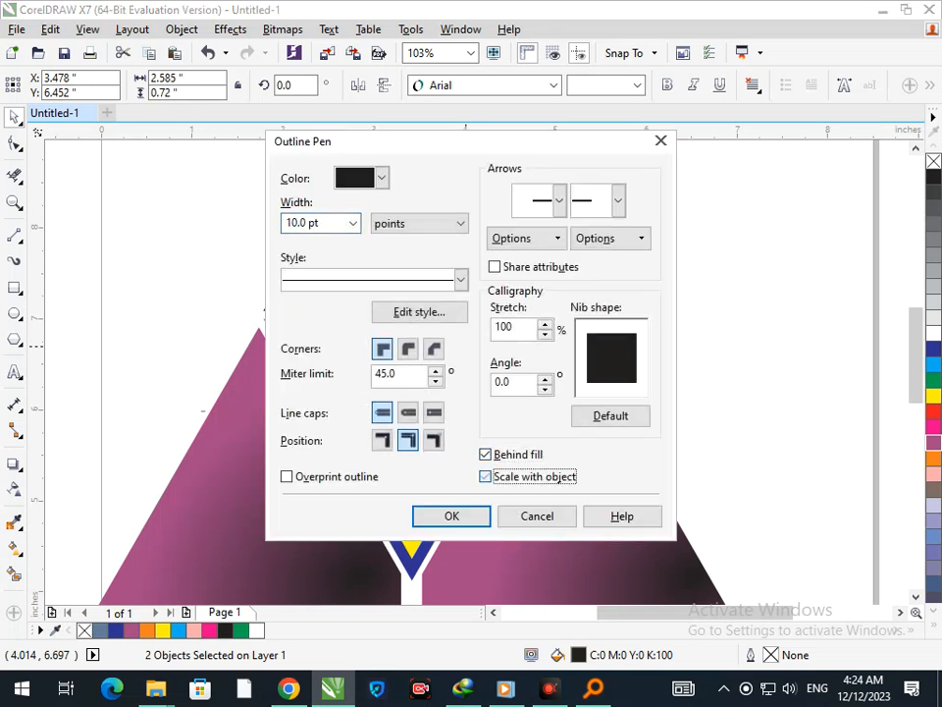
left_click(451, 516)
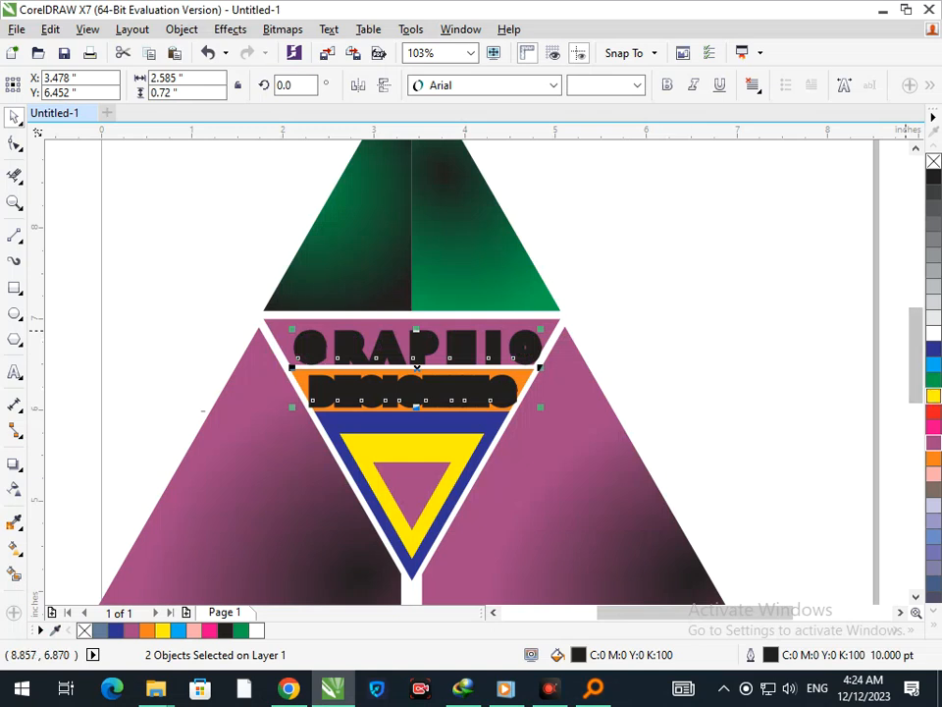
Step: Colour the outline of both texts yellow and deselect them
right_click(934, 396)
left_click(743, 400)
key("shift+F4")
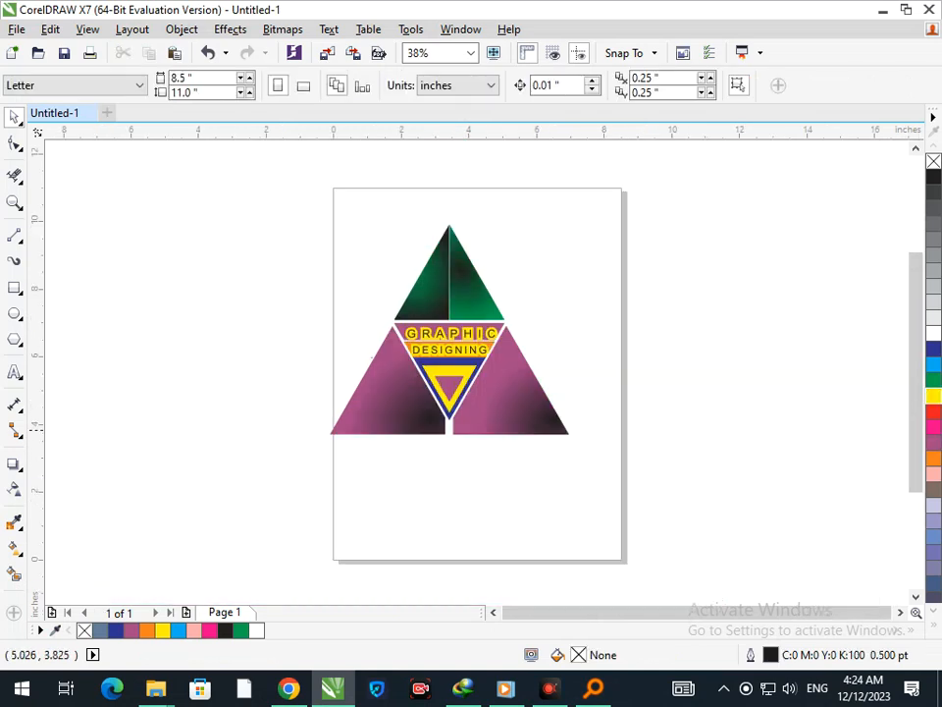
Step: Give the DESIGNING text a white fill and a black outline, and deselect it
scroll(443, 299, "up", 4)
left_click(474, 513)
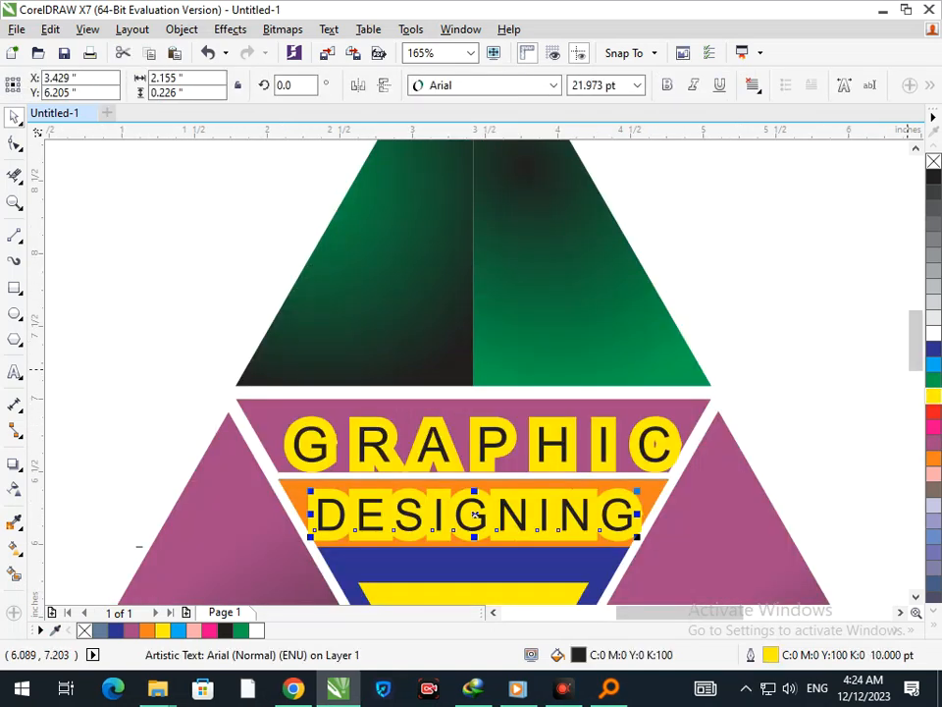
left_click(933, 333)
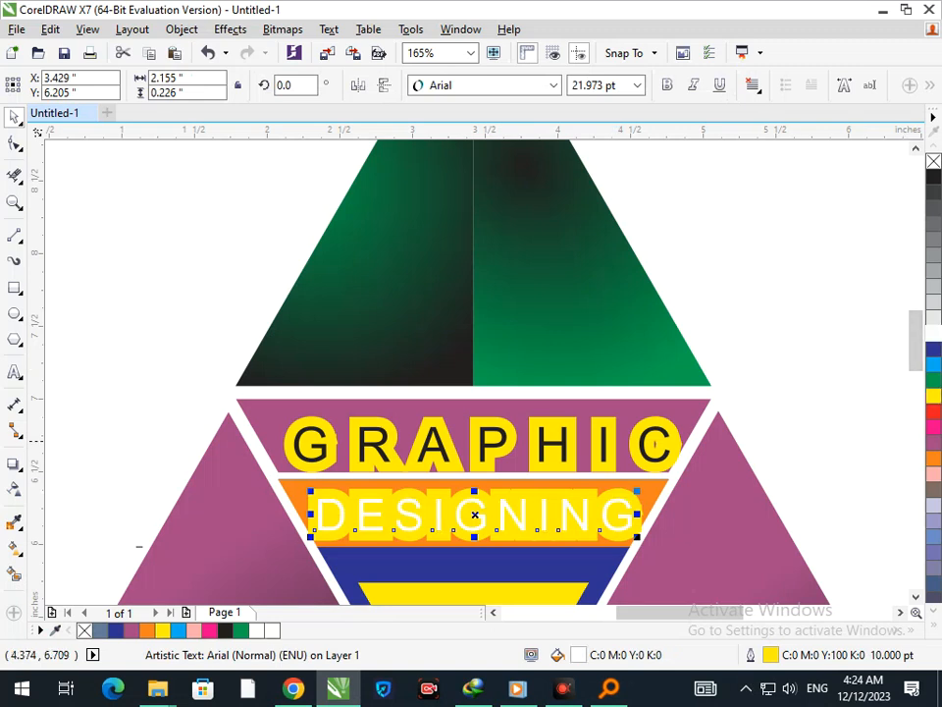
right_click(933, 350)
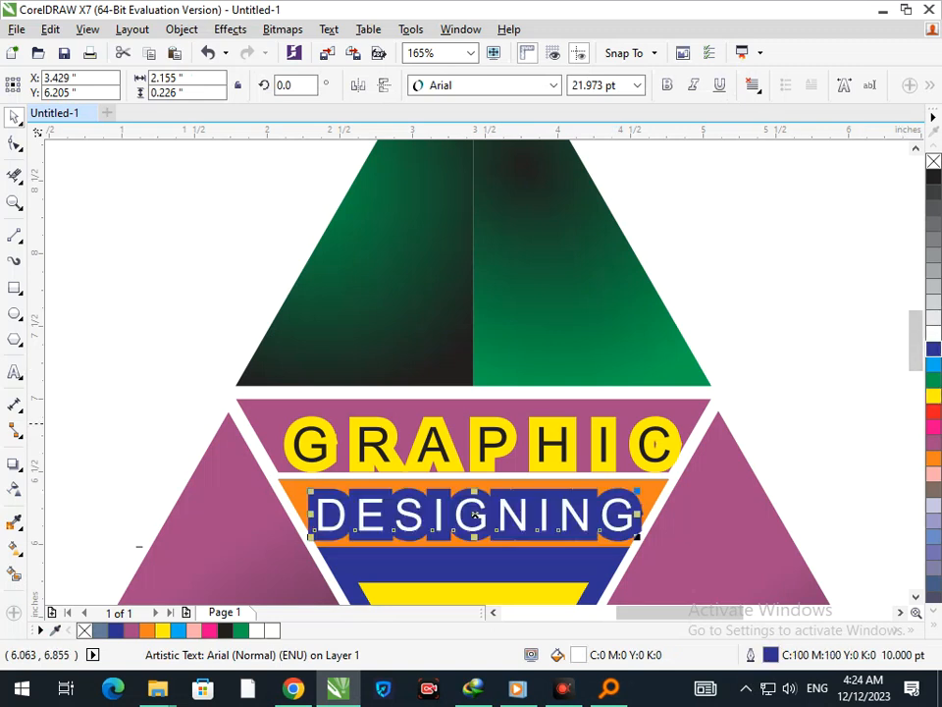
right_click(933, 176)
left_click(903, 269)
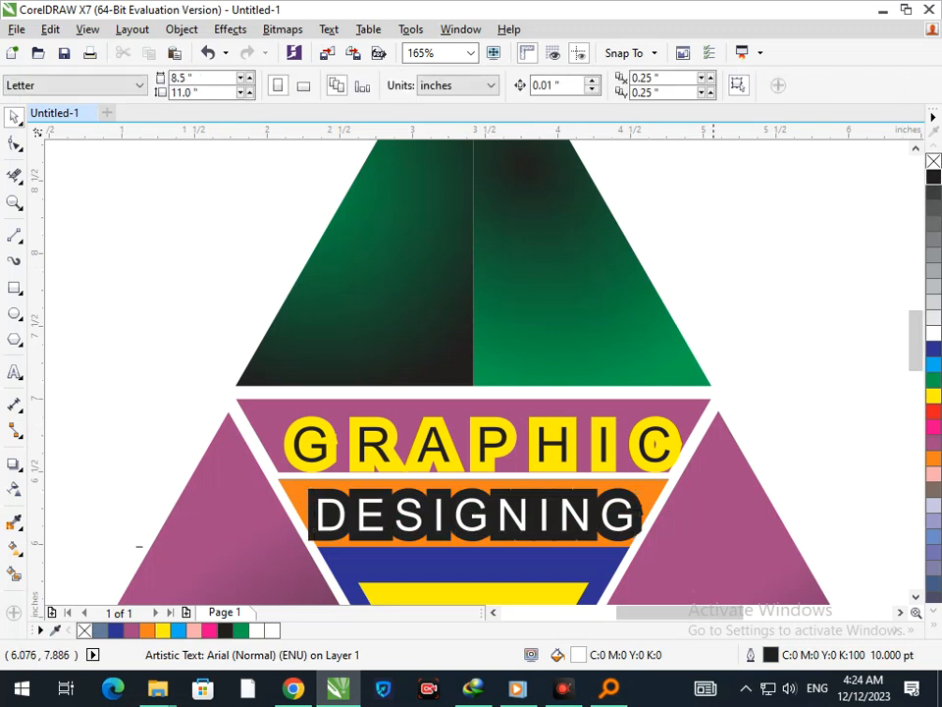
Step: Set the outline width of the GRAPHIC and DESIGNING texts to 2.0 pt
left_click(579, 512)
left_click(553, 449, "shift")
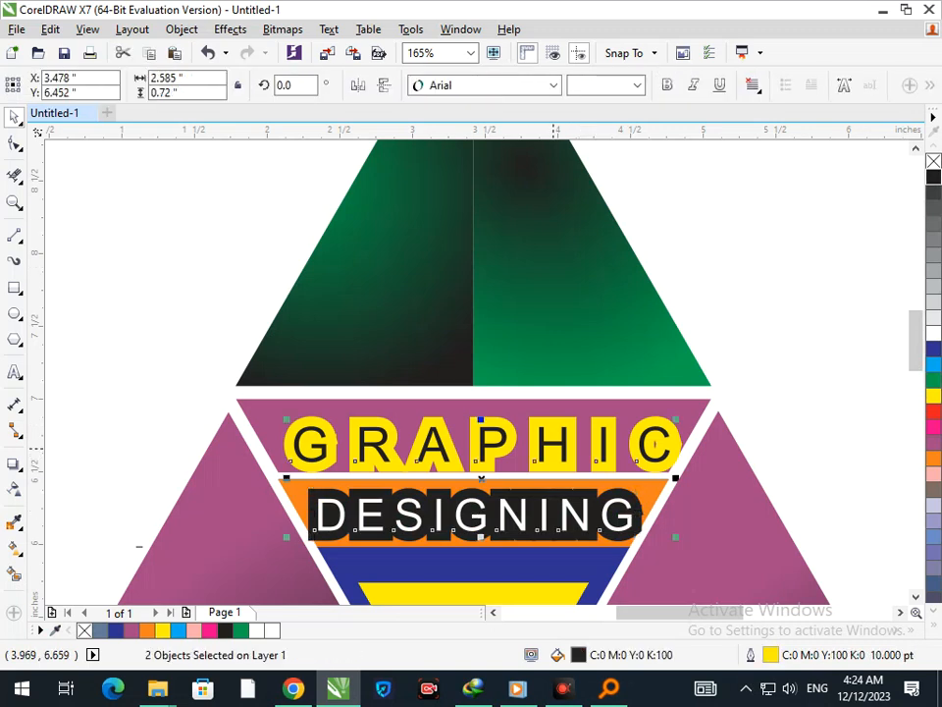
key("F12")
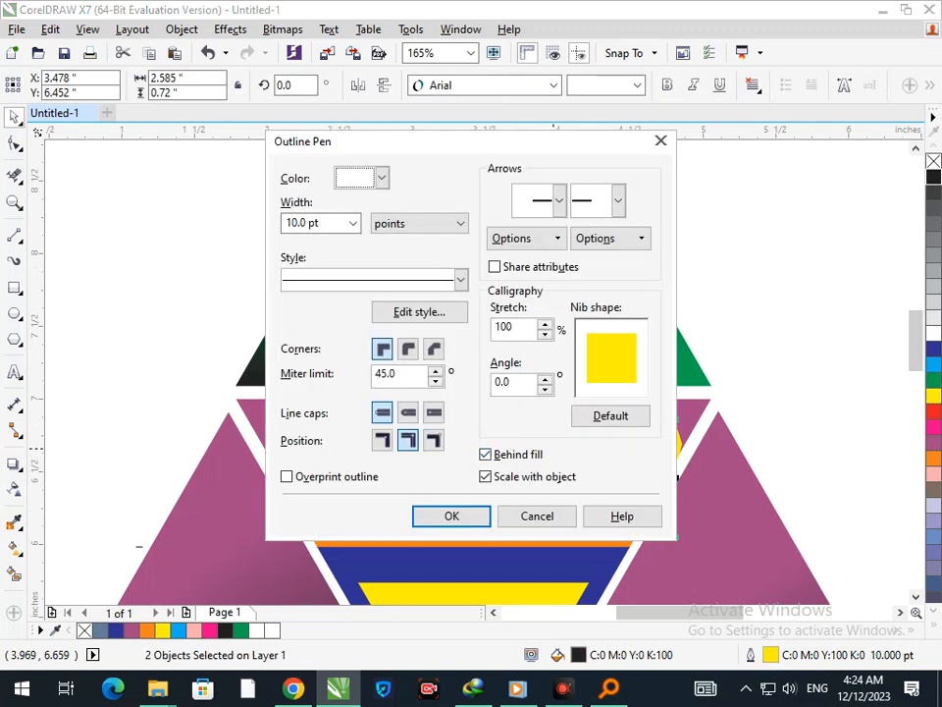
left_click(354, 224)
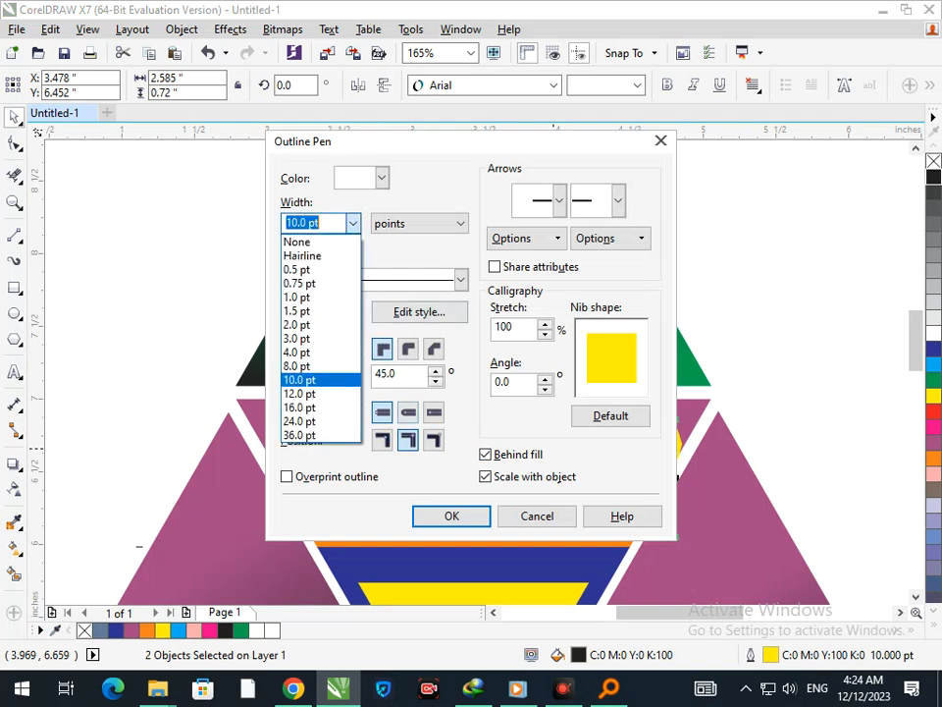
left_click(297, 325)
left_click(451, 517)
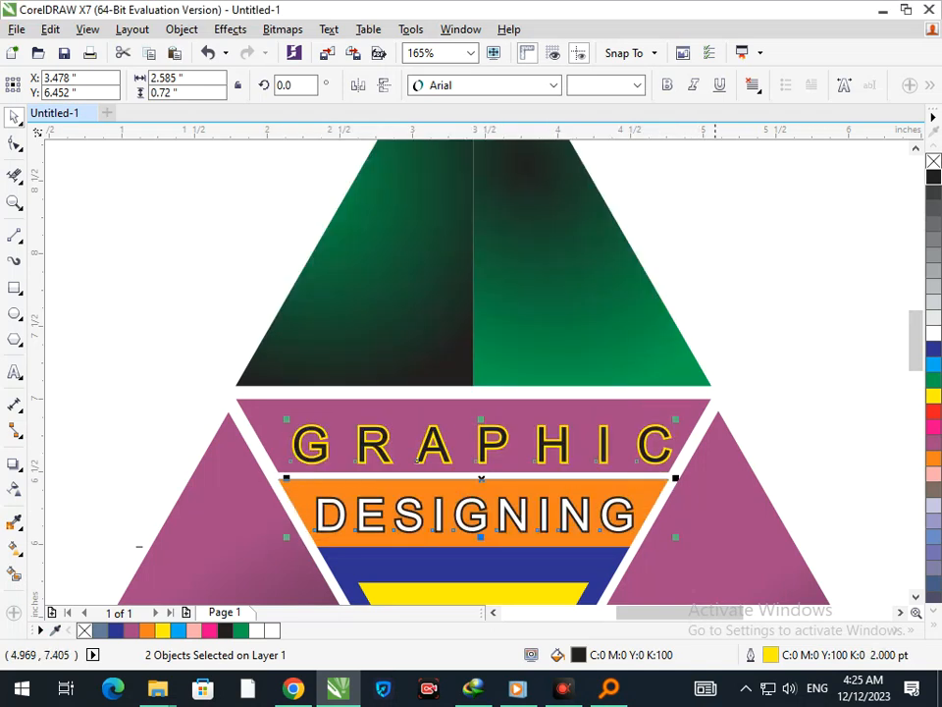
Step: Nudge the GRAPHIC and DESIGNING texts so each sits centred in its purple or orange band, and deselect them
left_click(699, 340)
key("shift+F4")
key("F2")
left_click_drag(303, 256, 638, 415)
left_click(469, 363)
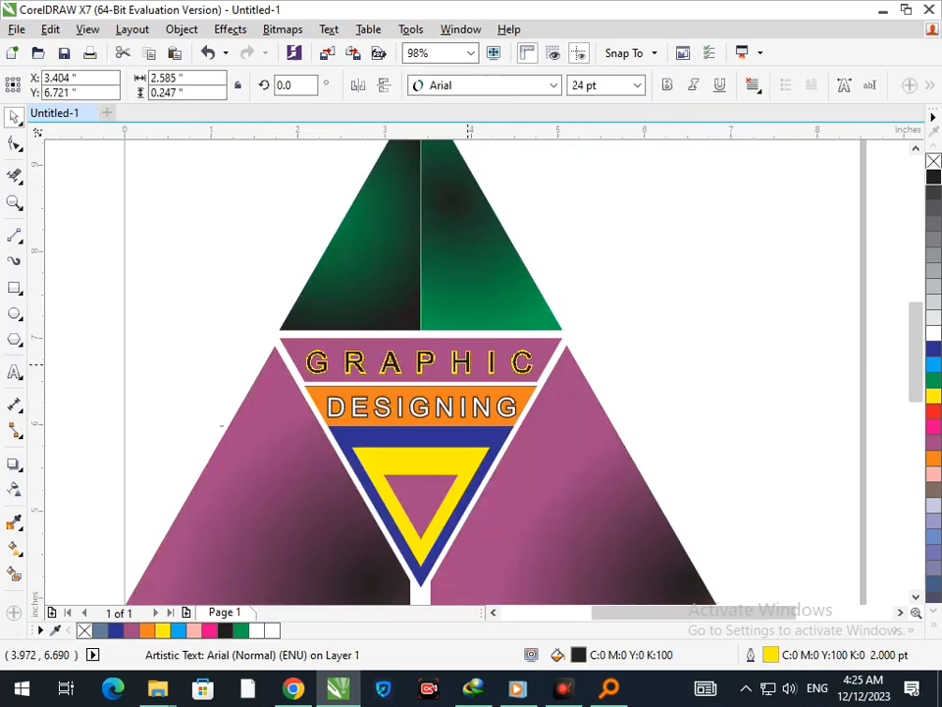
scroll(398, 383, "up", 2)
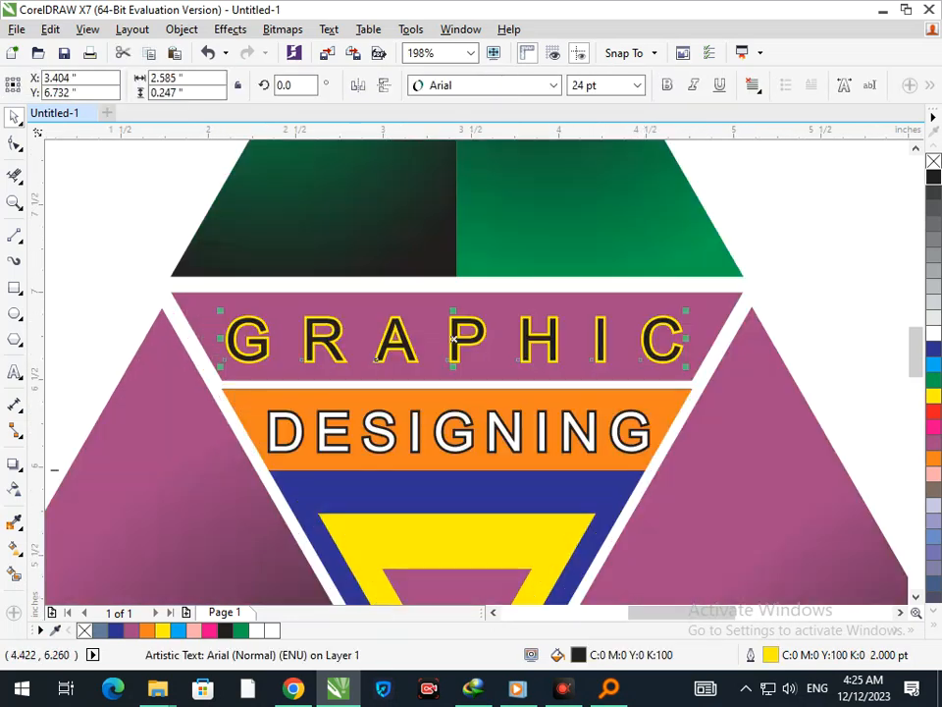
left_click(490, 428)
scroll(490, 427, "down", 4)
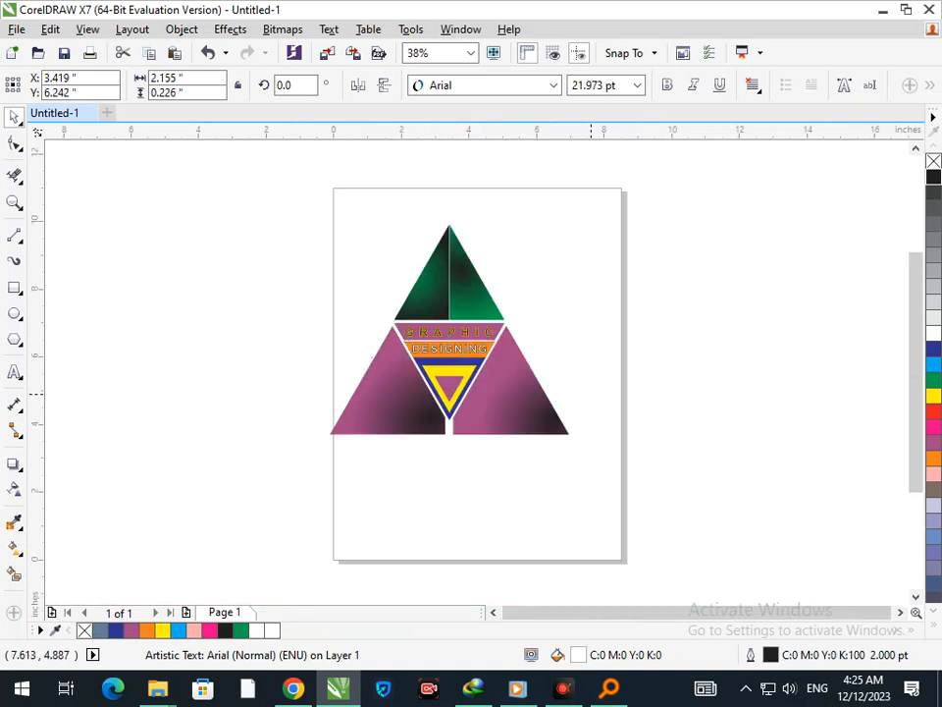
left_click(561, 400)
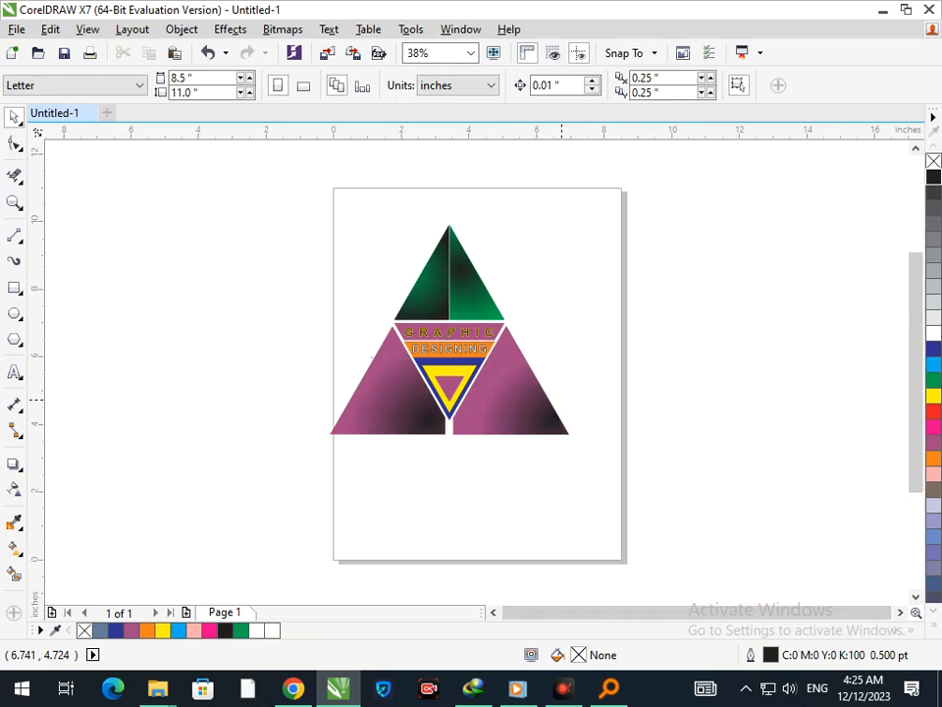
Step: Make the GRAPHIC and DESIGNING texts bold and deselect them
left_click_drag(388, 344, 505, 430)
key("F3")
key("F2")
left_click_drag(321, 271, 661, 474)
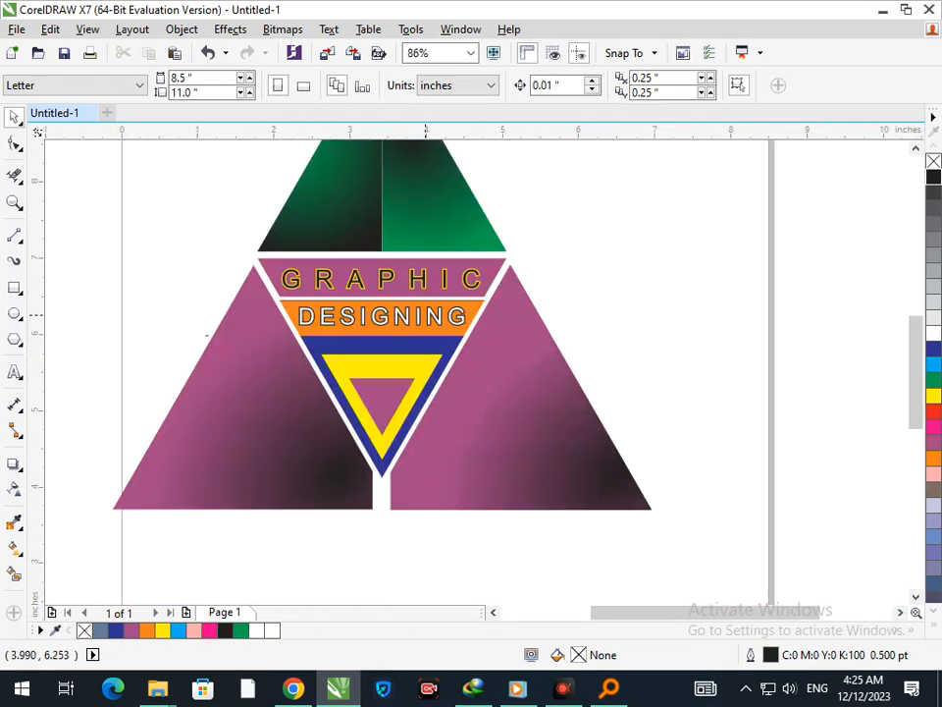
left_click(419, 318)
left_click(424, 278, "shift")
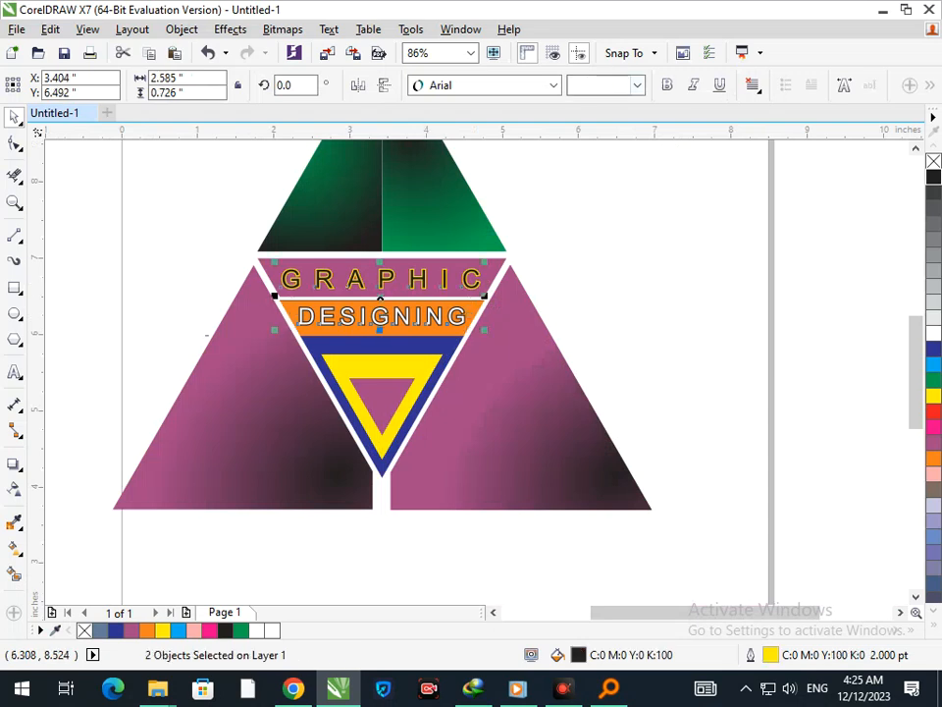
left_click(667, 85)
left_click(621, 304)
key("F2")
left_click_drag(403, 306, 486, 351)
key("F3")
key("F2")
left_click_drag(265, 232, 691, 508)
key("F3")
scroll(707, 383, "up", 1)
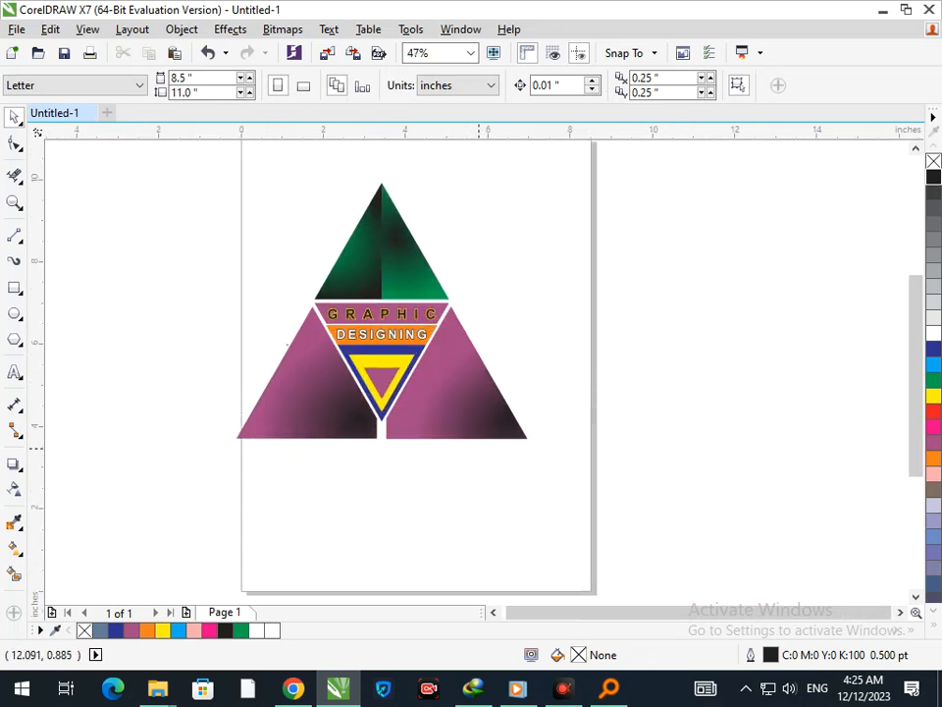
left_click(315, 403)
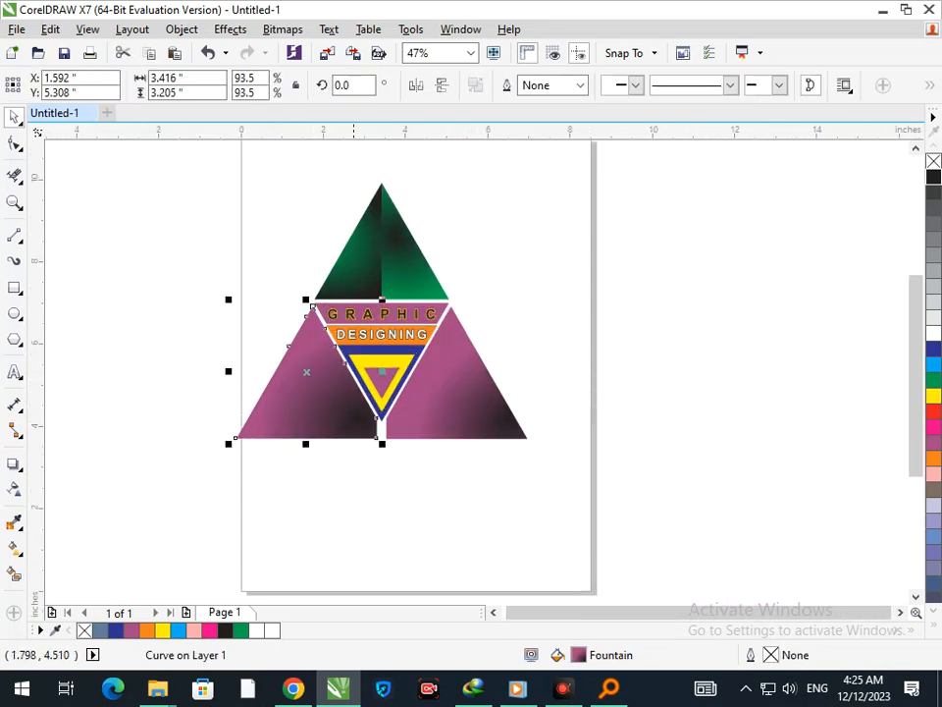
left_click_drag(385, 371, 282, 411)
key("ctrl+z")
key("ctrl+z")
left_click(383, 516)
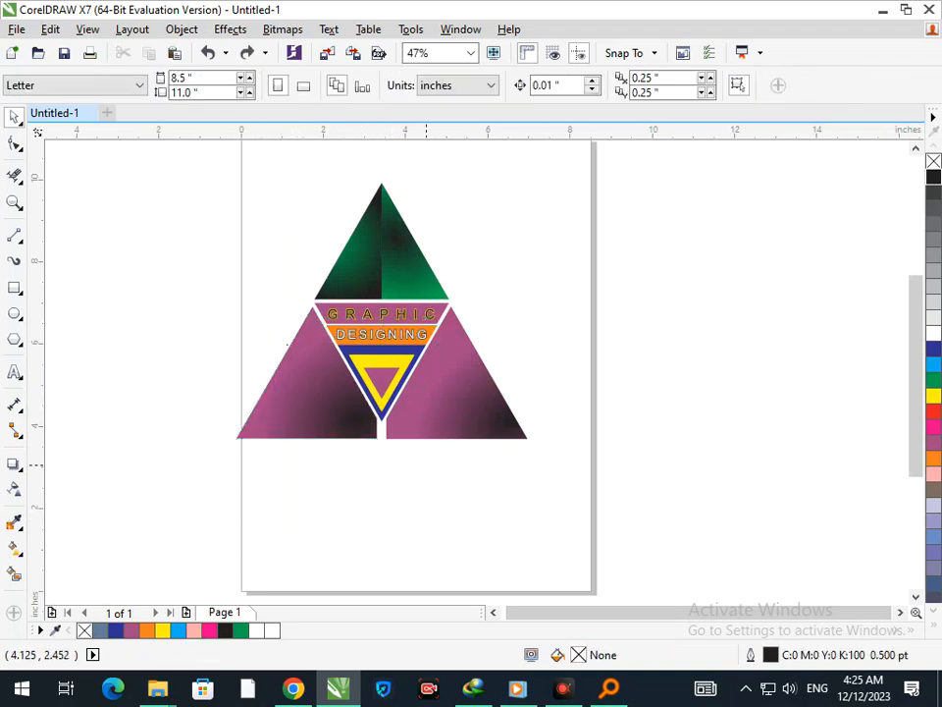
key("ctrl+shift+z")
Step: Give the DESIGNING text a blue fill and a blue outline, and deselect it
left_click_drag(248, 271, 645, 395)
left_click(621, 401)
left_click(400, 384)
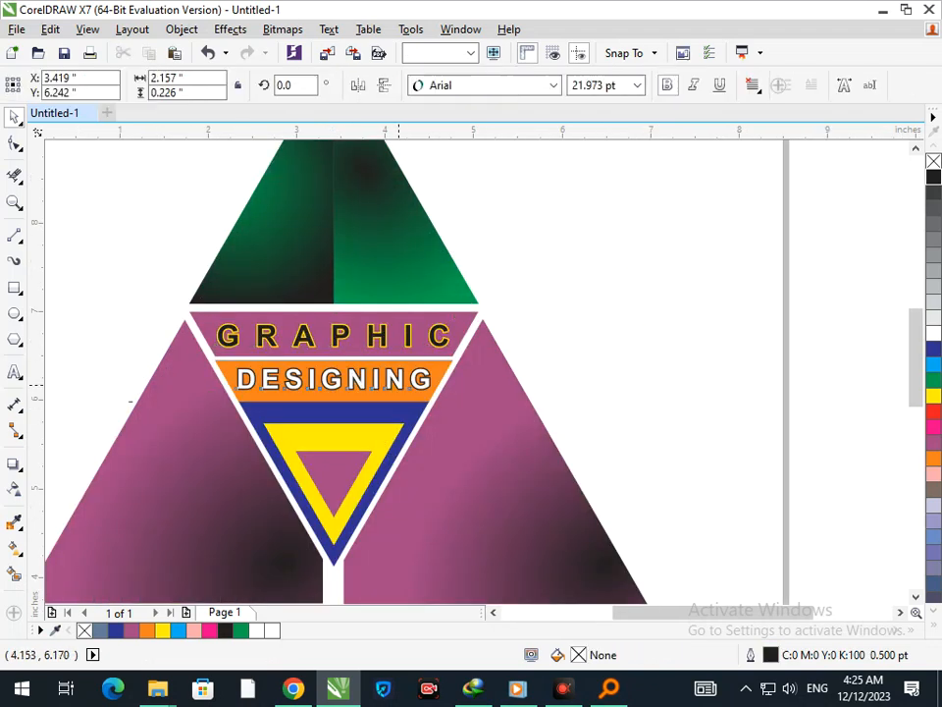
left_click(934, 396)
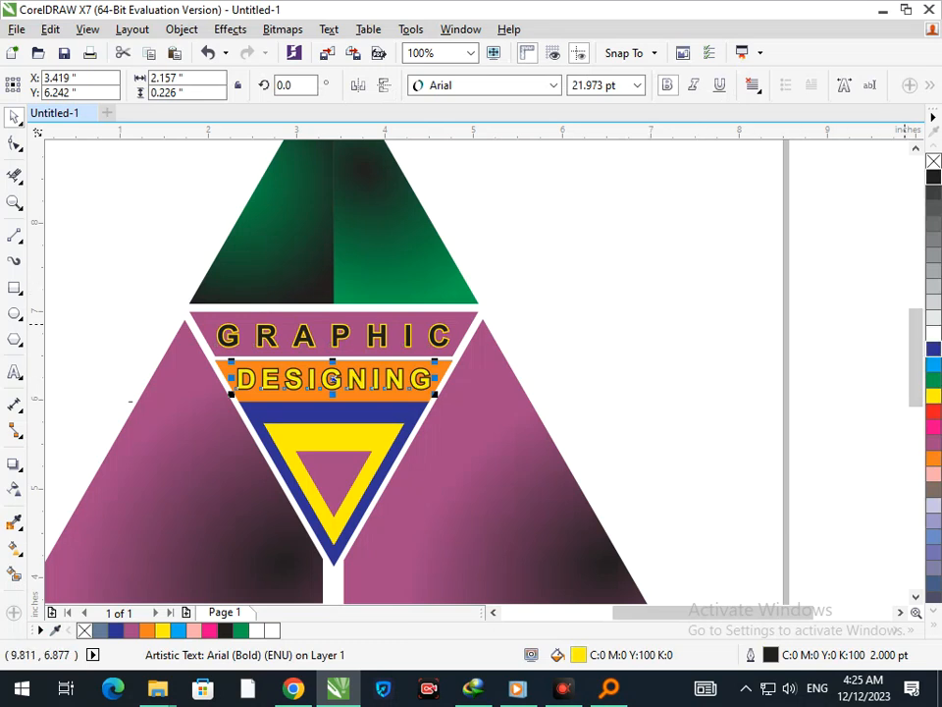
right_click(933, 349)
left_click(933, 349)
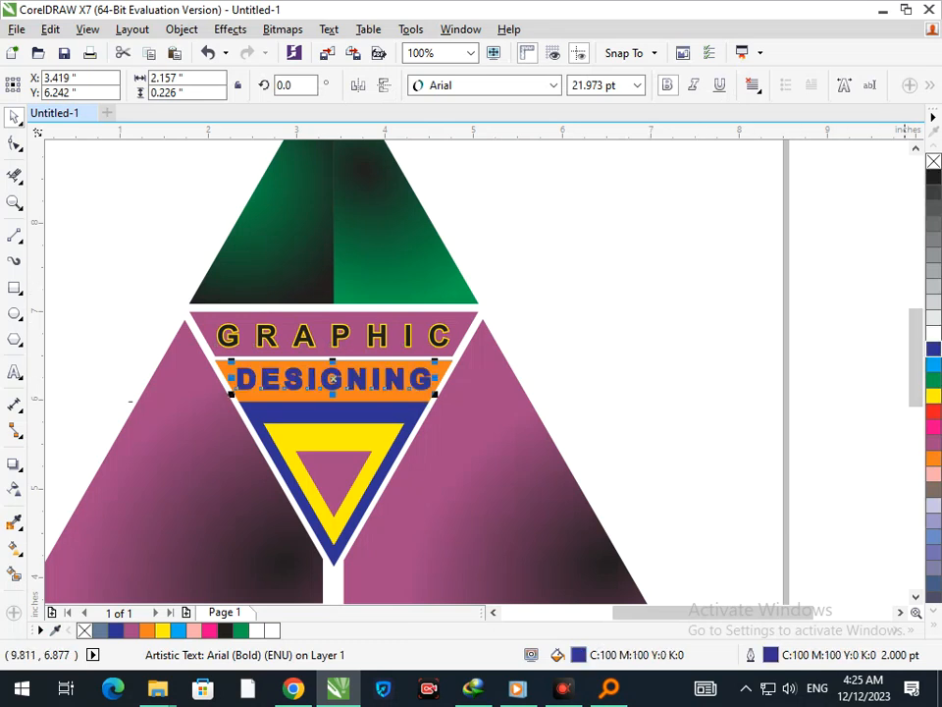
key("Escape")
key("F4")
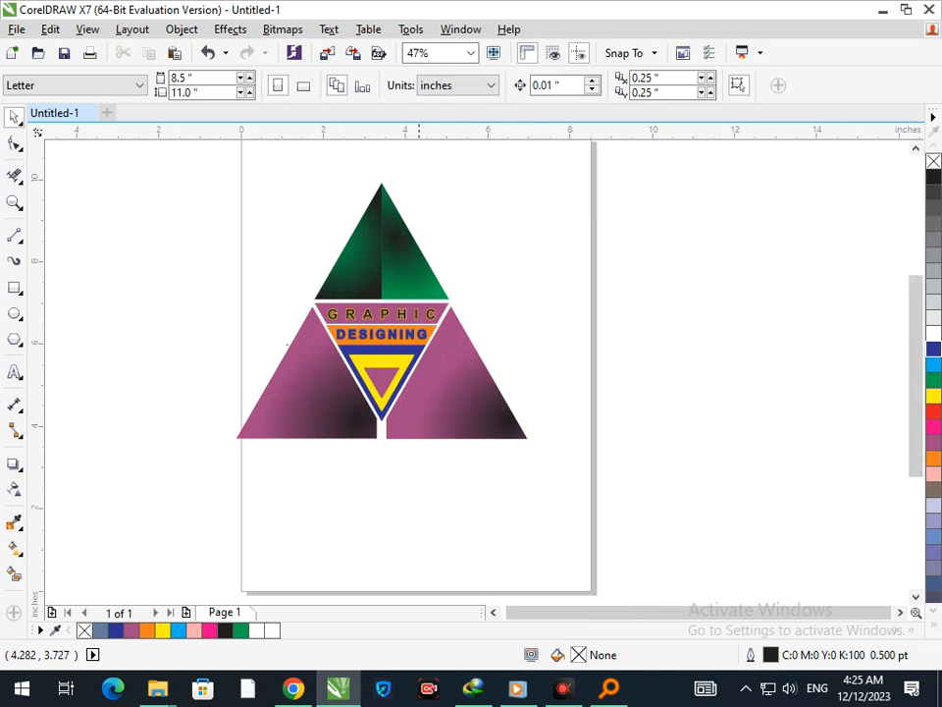
Step: Give the GRAPHIC text a white fill and a white outline, and deselect it
left_click(384, 311)
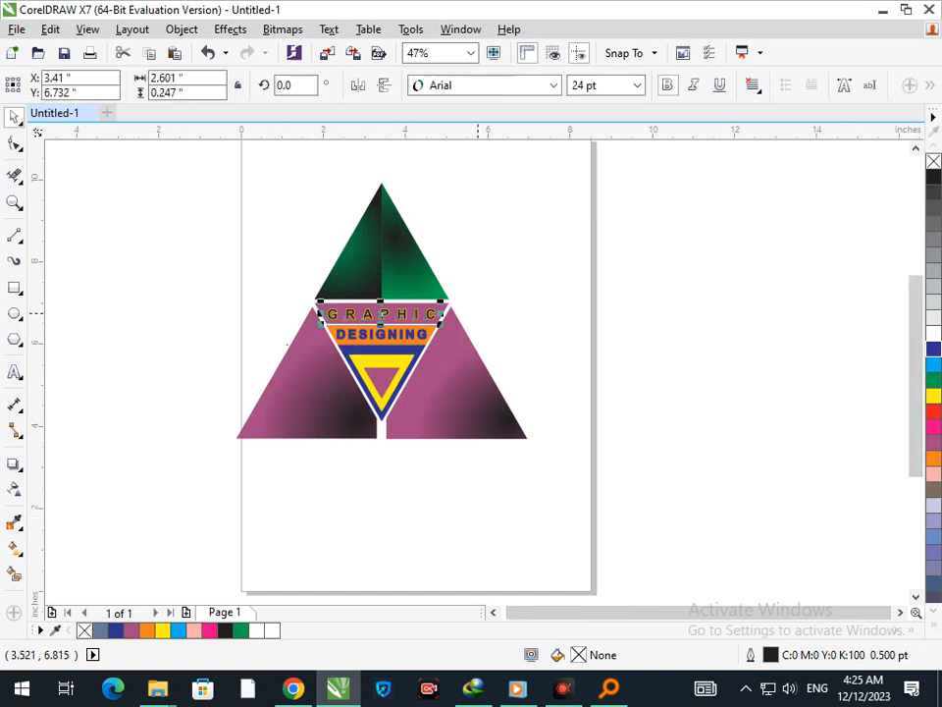
right_click(933, 349)
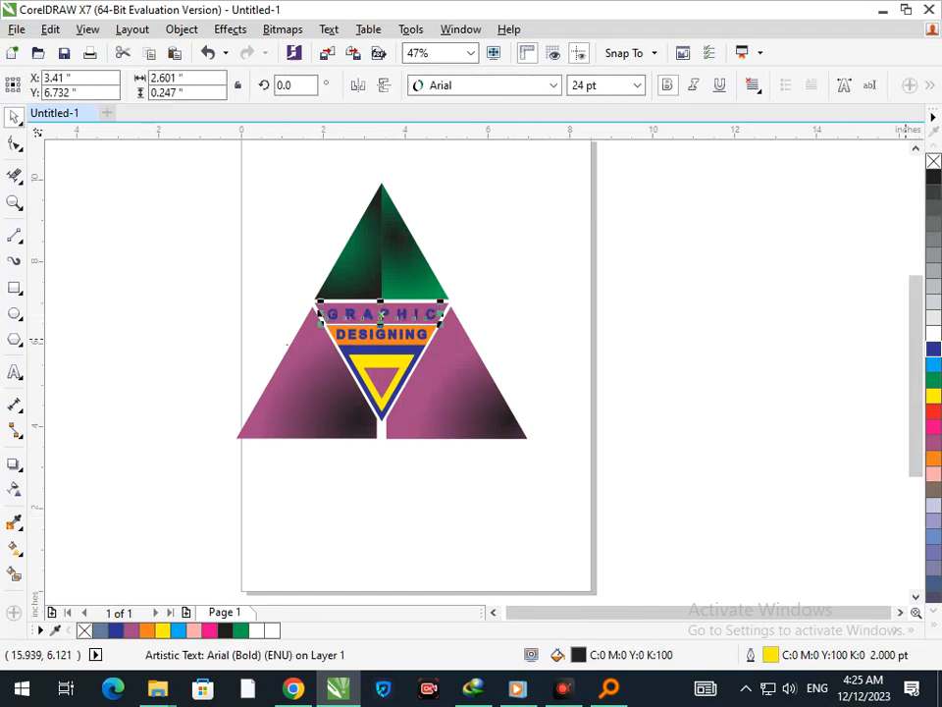
left_click(933, 349)
right_click(934, 333)
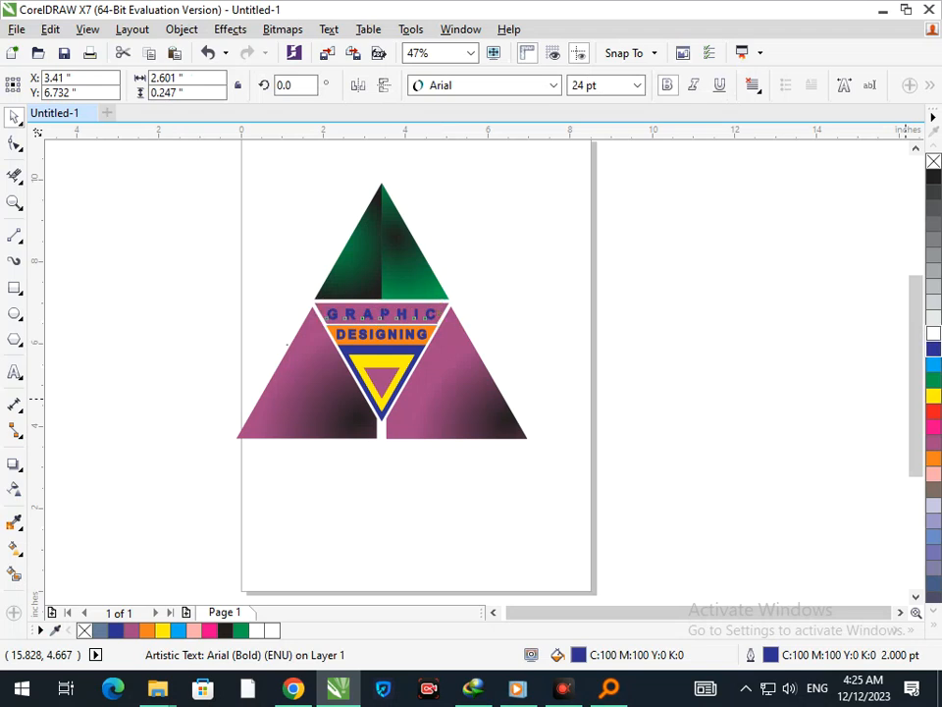
left_click(934, 333)
left_click(599, 452)
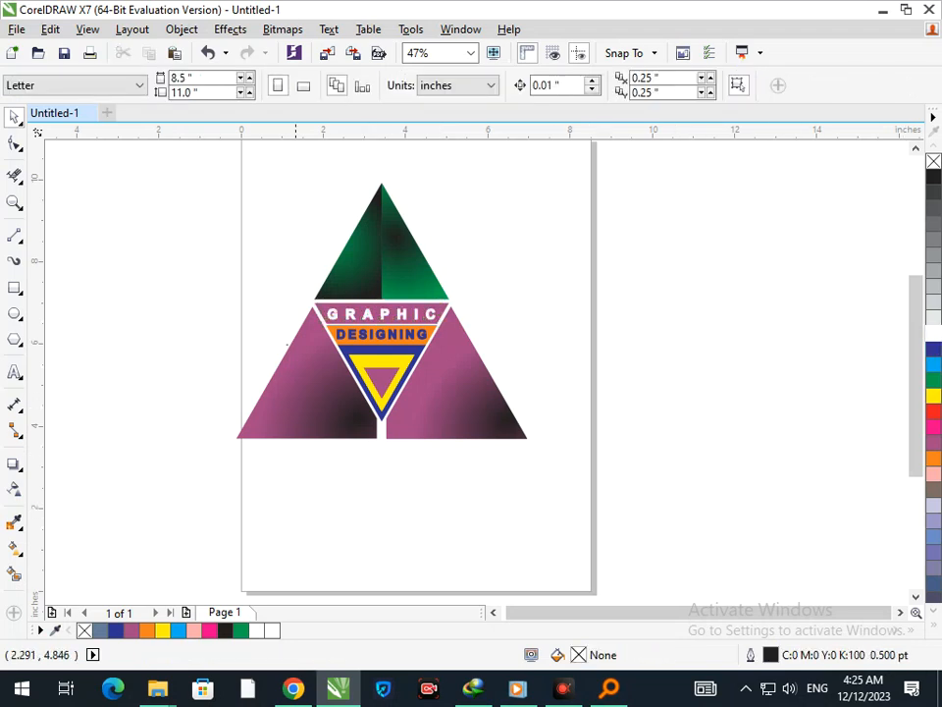
Step: Draw a slanted line across the left purple triangle and use Smart Fill to create a blue-grey shape in its outer corner
scroll(245, 260, "up", 3)
scroll(240, 253, "down", 3)
left_click(330, 421)
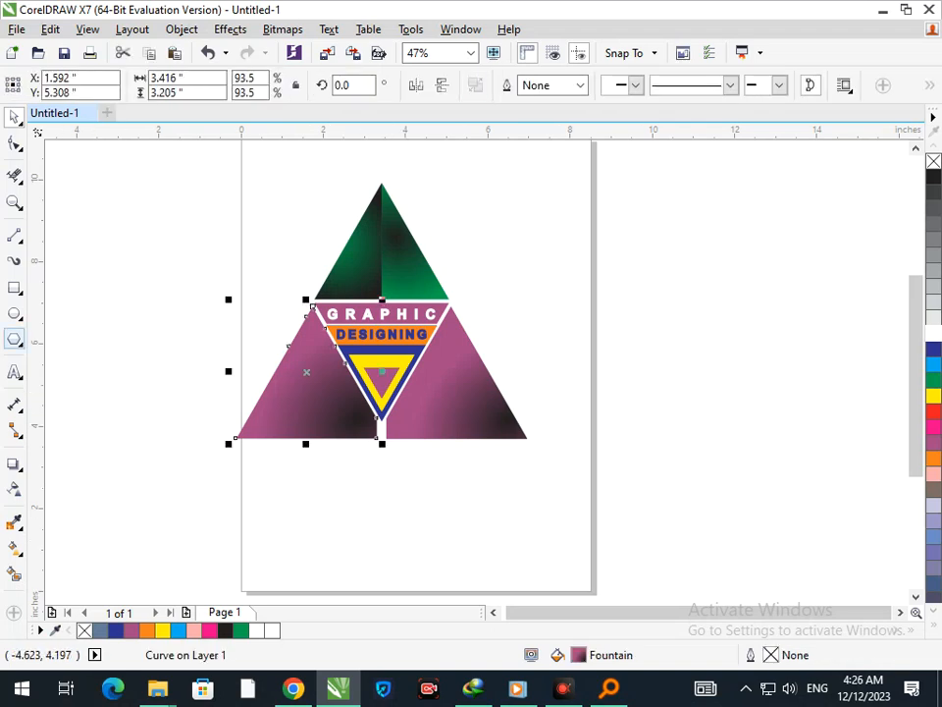
left_click(14, 235)
left_click_drag(271, 318, 345, 501)
left_click(14, 573)
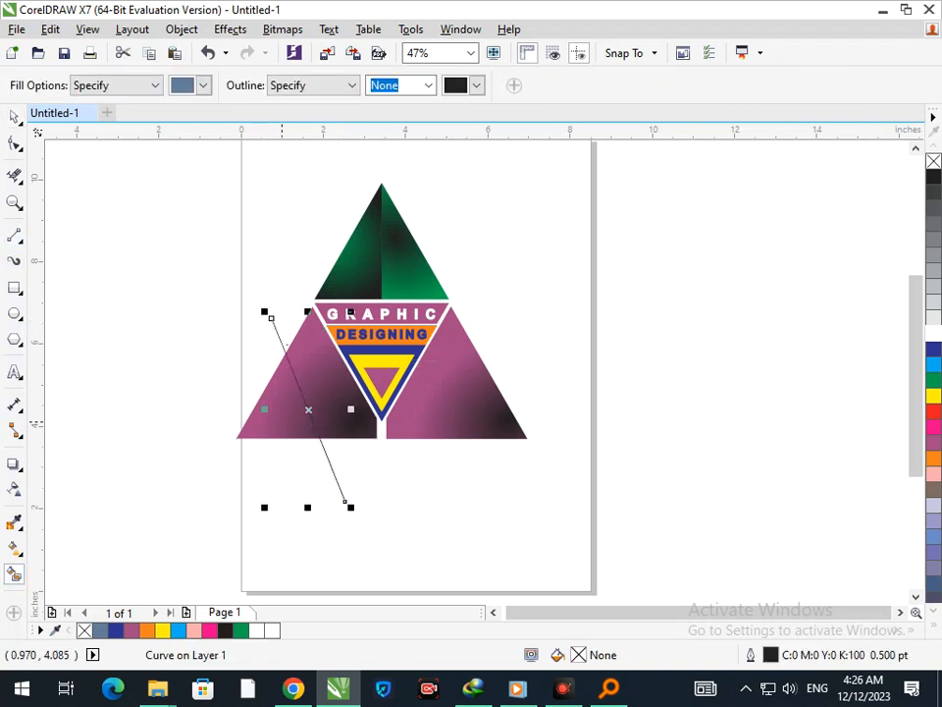
left_click(282, 421)
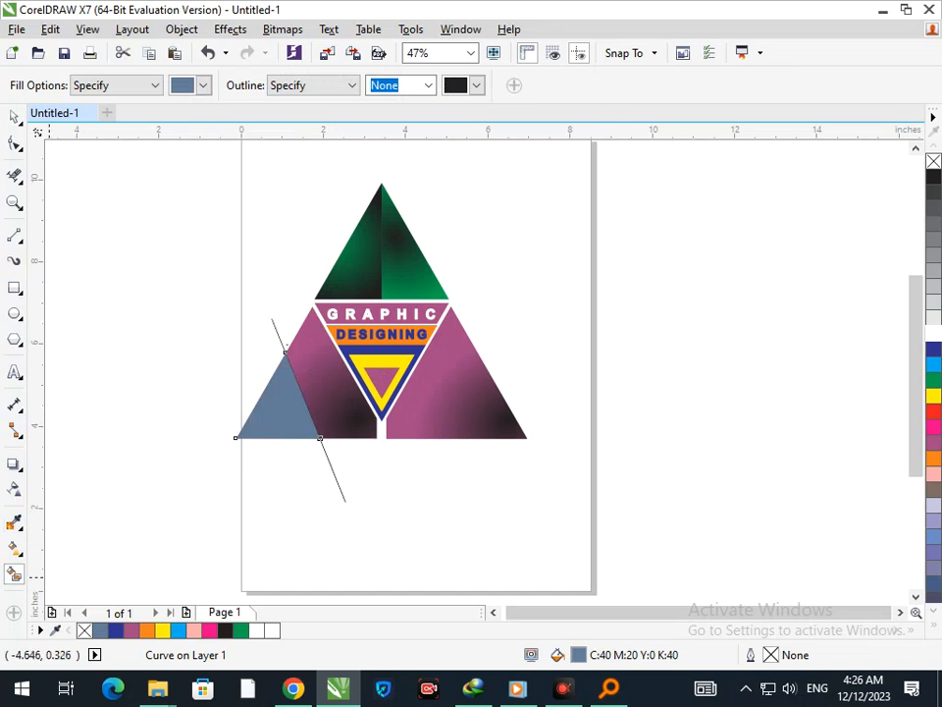
Step: Apply a diagonal linear fountain fill to the new corner shape, with blue as its end colour
left_click(14, 547)
left_click(93, 546)
left_click_drag(214, 457, 301, 395)
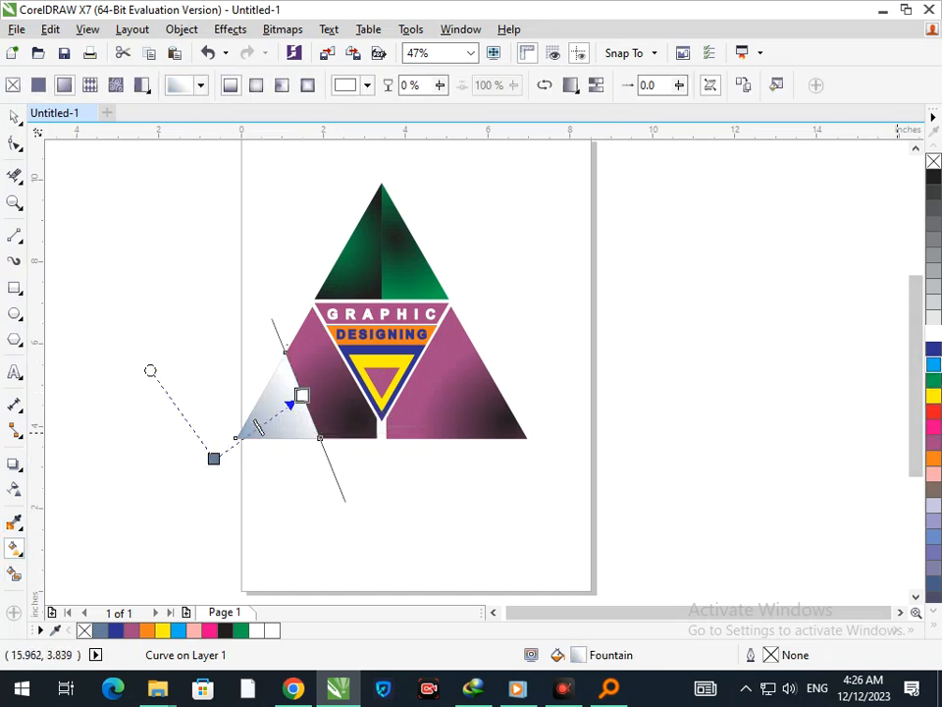
left_click(933, 364)
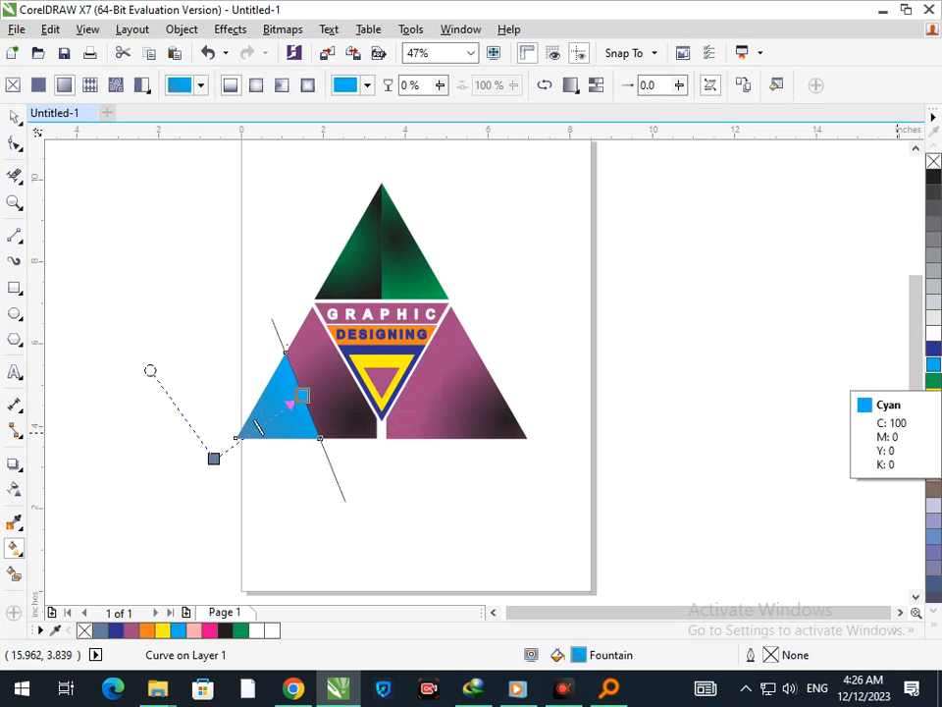
left_click(934, 348)
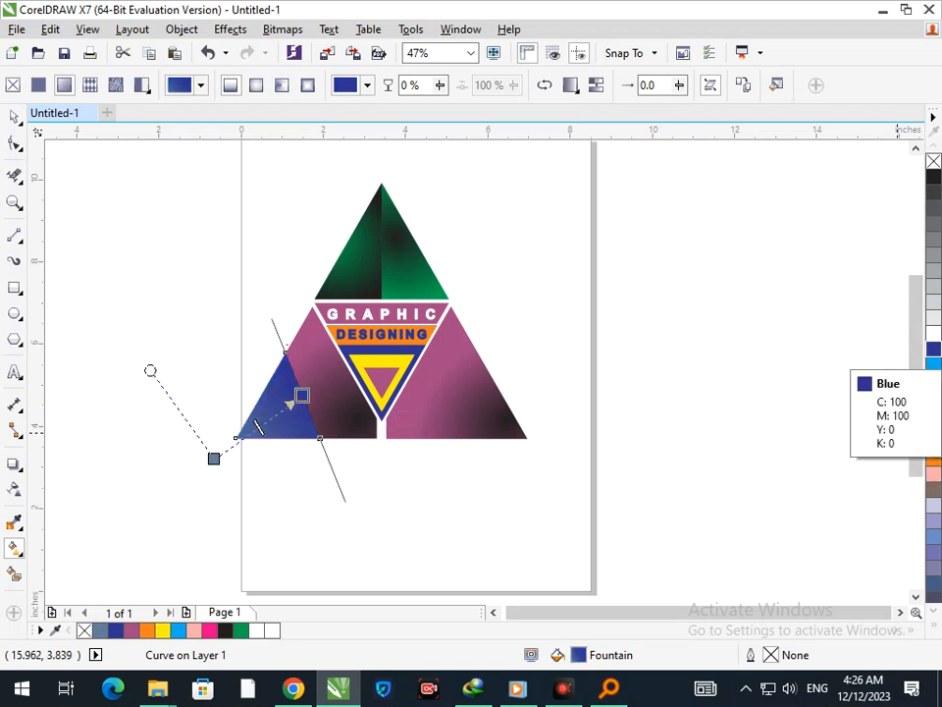
Step: Start the corner shape's gradient in purple at its outer tip, end it in green beyond the slanted line, and deselect the shape
left_click_drag(215, 456, 236, 438)
left_click(933, 442)
left_click(301, 395)
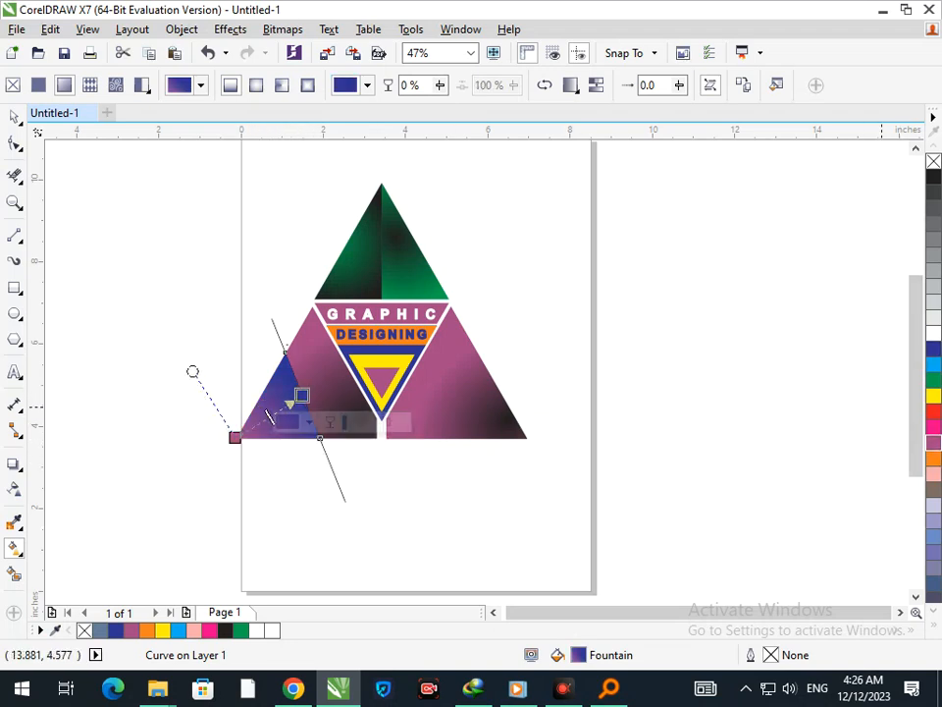
left_click(933, 380)
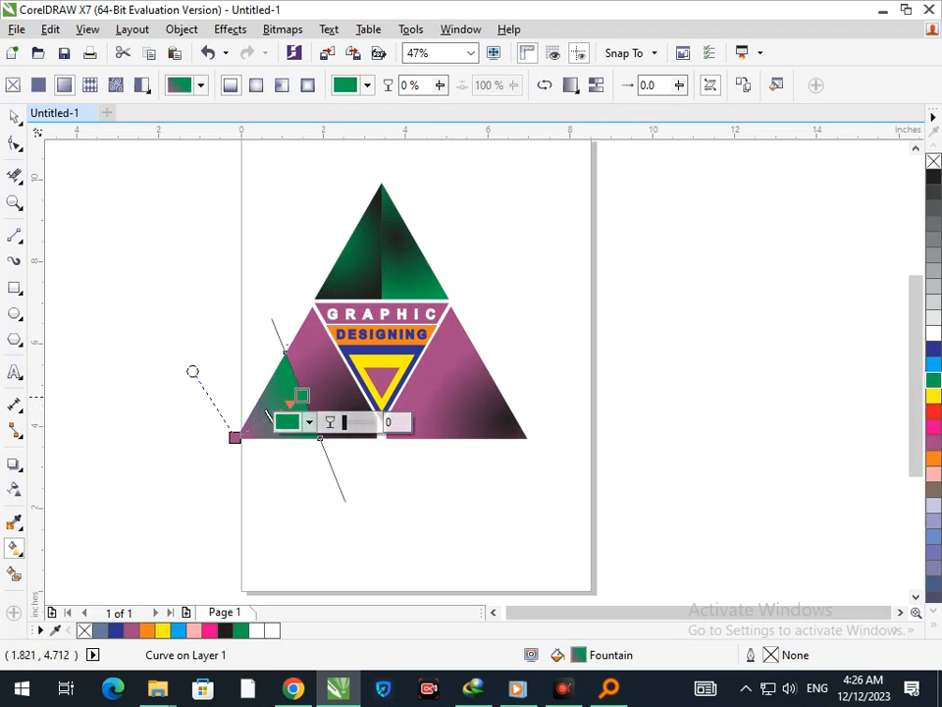
left_click_drag(301, 395, 320, 382)
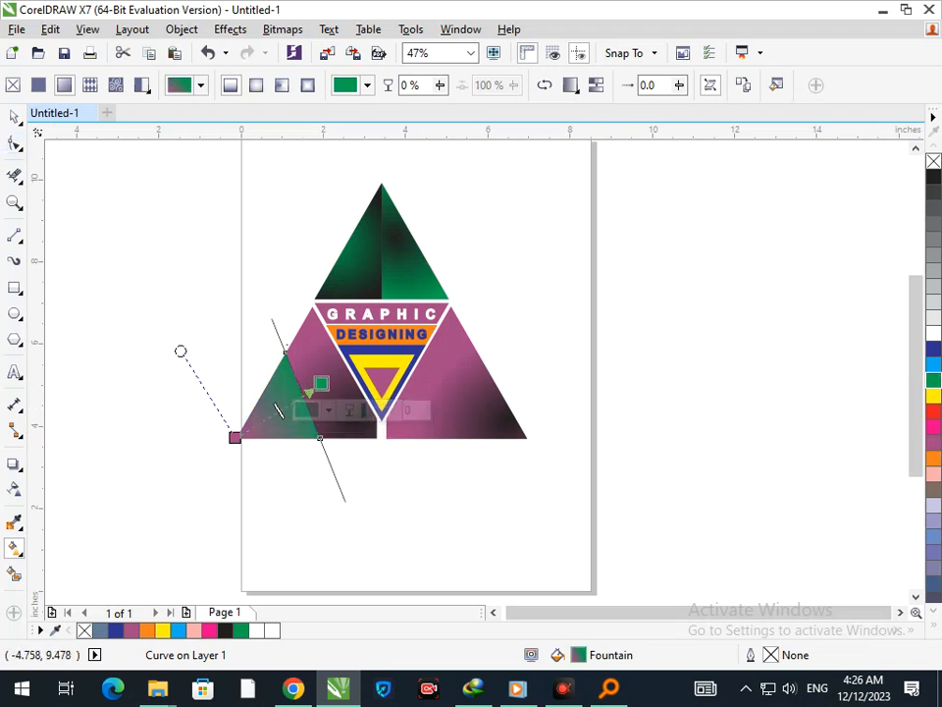
left_click(14, 117)
left_click(485, 462)
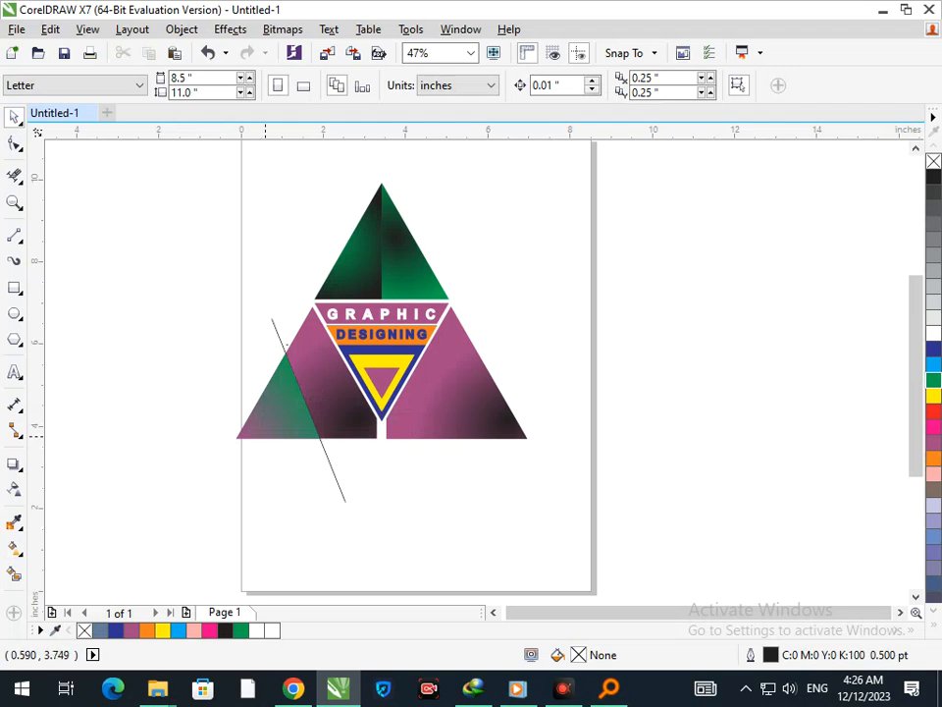
Step: Place a horizontally mirrored copy of the green corner shape on the right purple triangle's outer corner, and delete the slanted line
left_click(266, 434)
left_click_drag(229, 396, 361, 391)
right_click(361, 391)
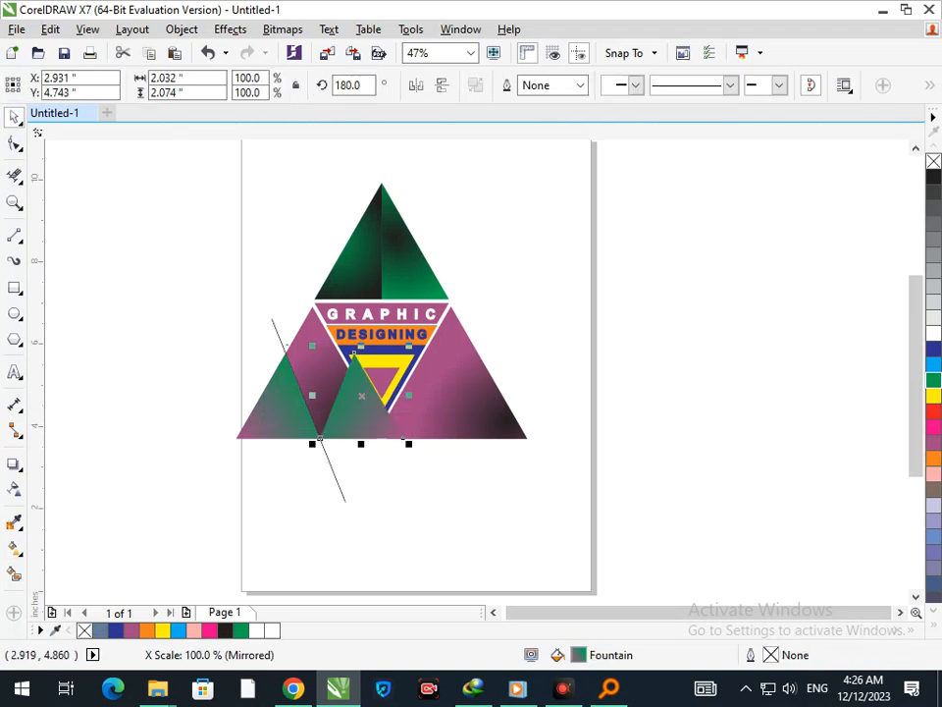
left_click_drag(353, 433, 479, 429)
left_click(504, 517)
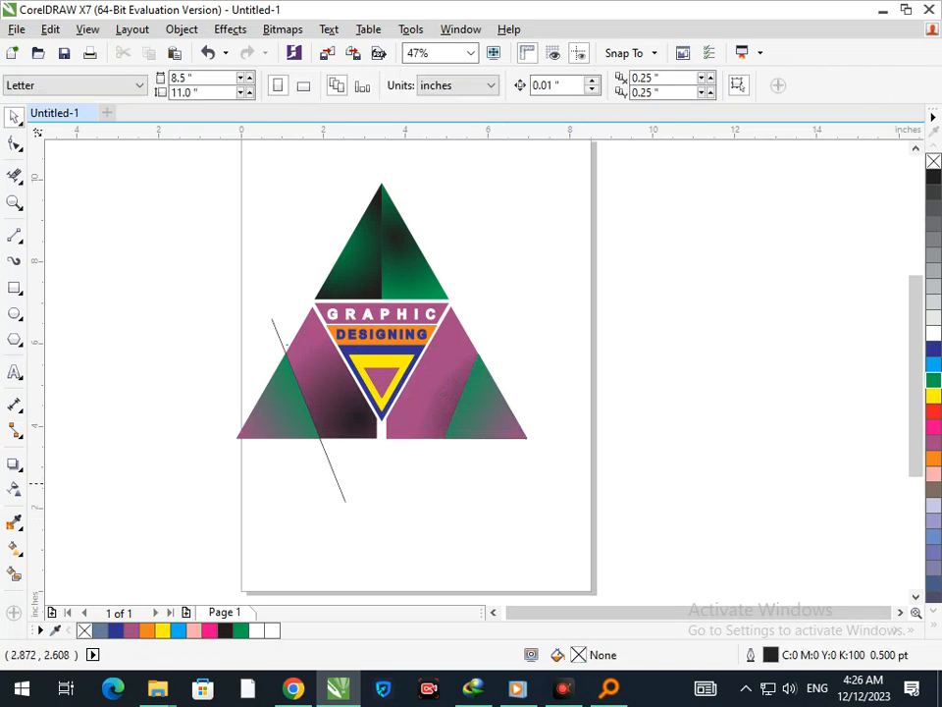
left_click(338, 483)
key("Delete")
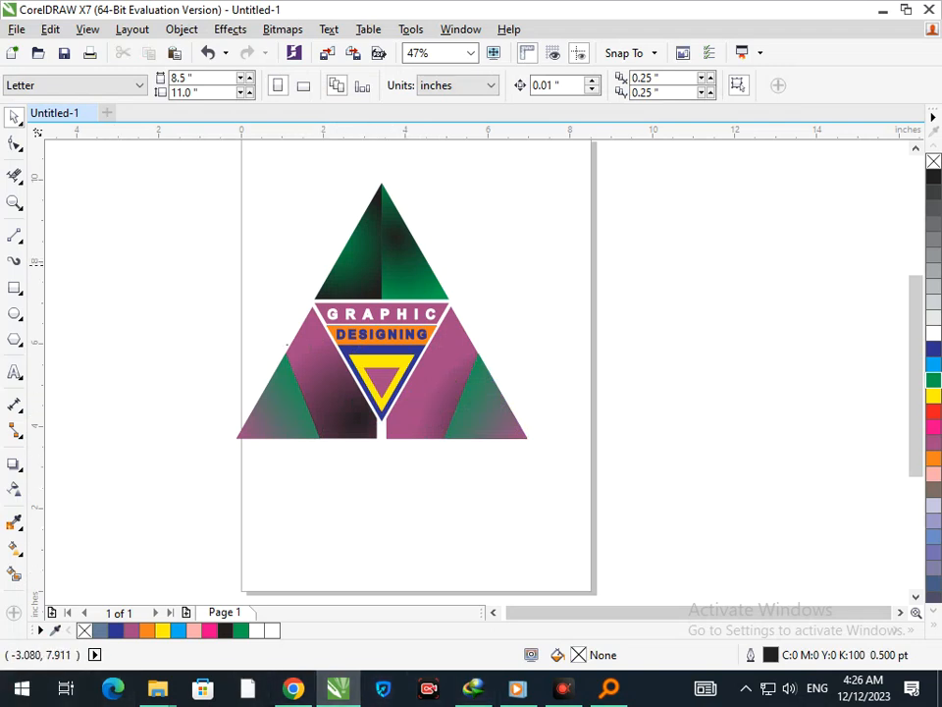
Step: Draw a white rectangle with white outline, about 0.22 by 3.28 inches, along the centre of the green top triangle
left_click(15, 288)
left_click_drag(378, 169, 387, 302)
left_click(934, 334)
right_click(934, 333)
left_click(13, 117)
left_click(89, 229)
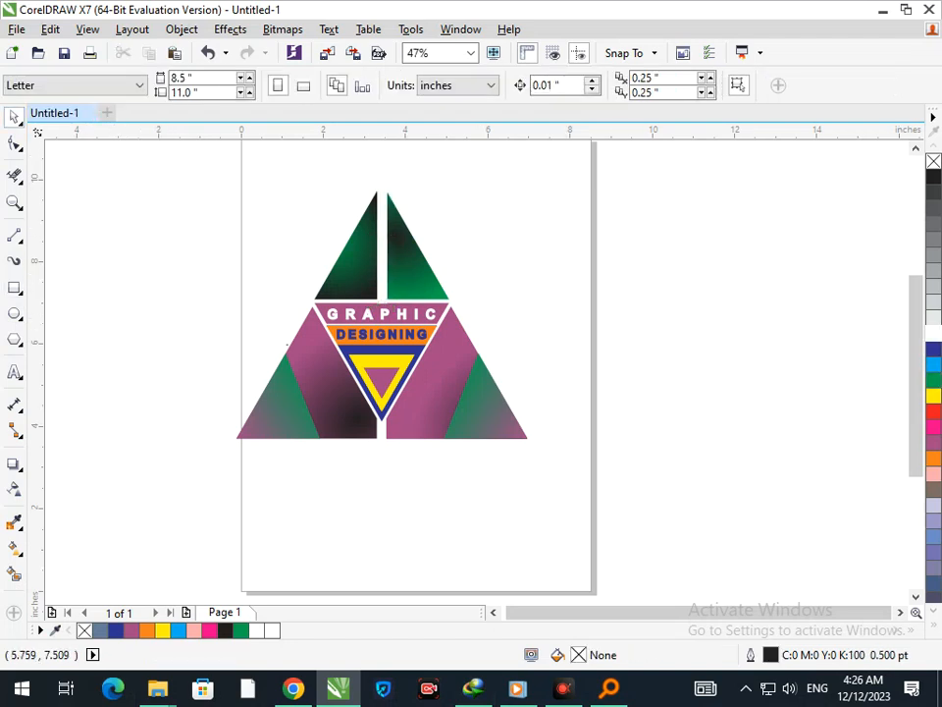
Step: Nudge the white rectangle upward until it clears the purple GRAPHIC band, and deselect it
left_click(381, 295)
key("Up")
key("Up")
key("Up")
key("Up")
key("Up")
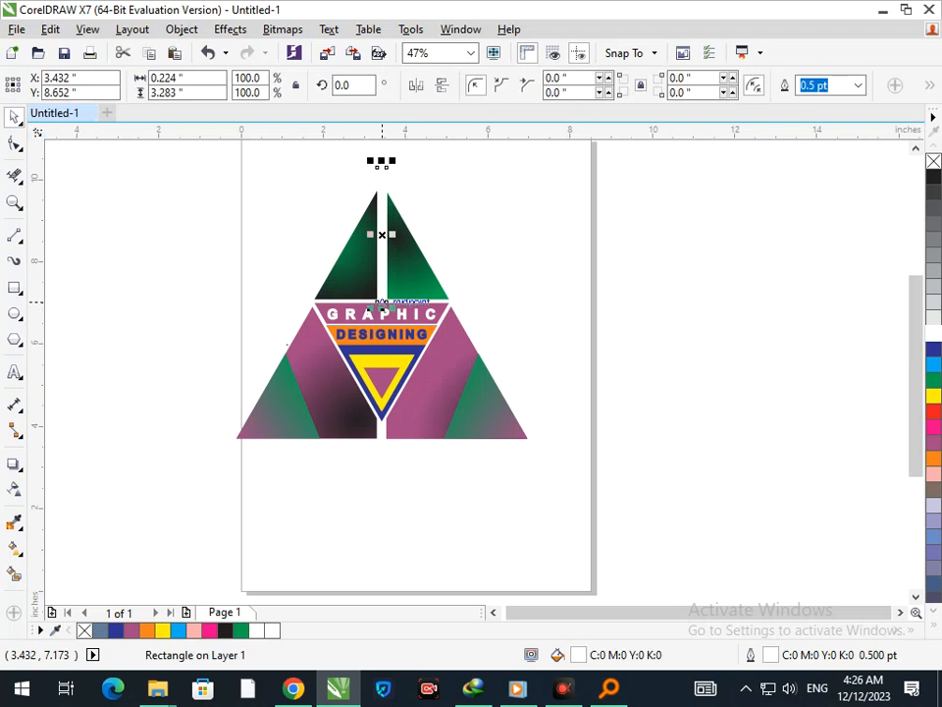
key("Up")
key("Up")
key("Up")
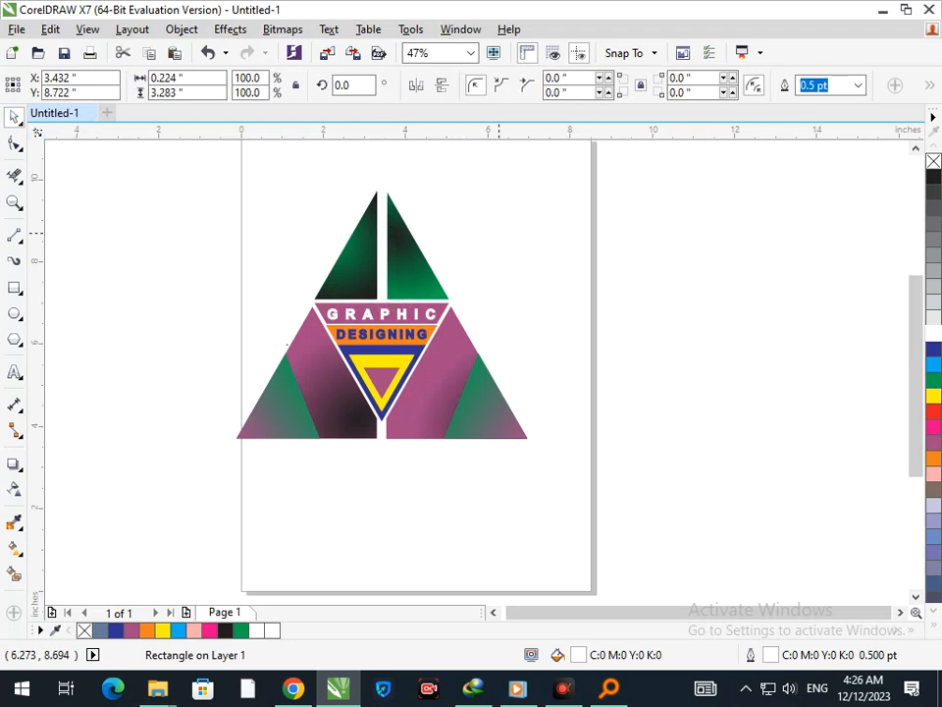
left_click(521, 327)
Step: Group all objects of the triangular design and deselect the group
scroll(751, 412, "down", 1)
left_click_drag(217, 186, 620, 460)
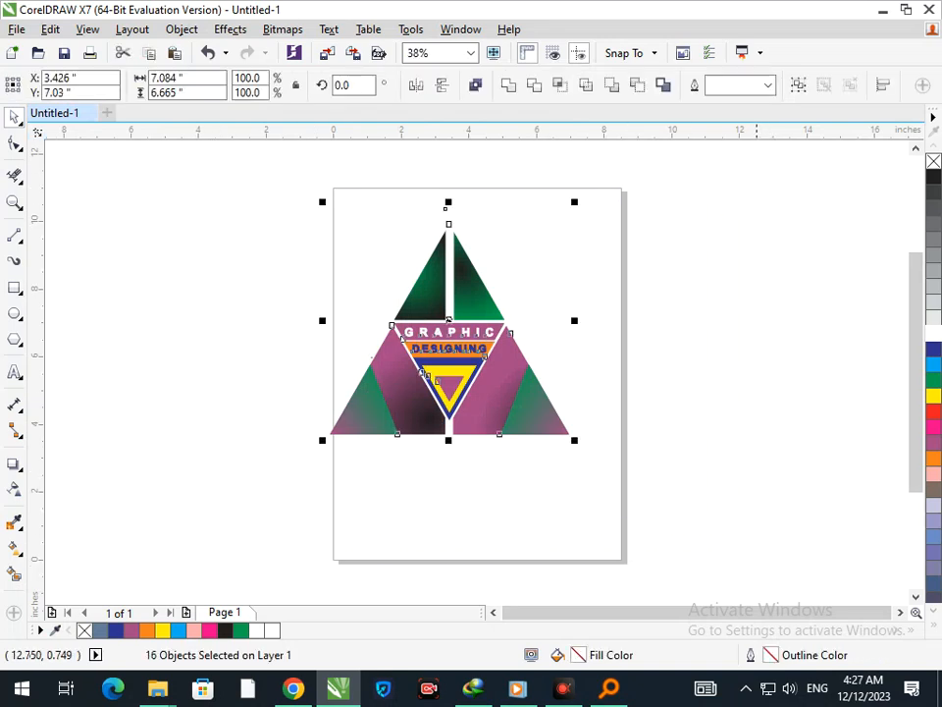
key("ctrl+g")
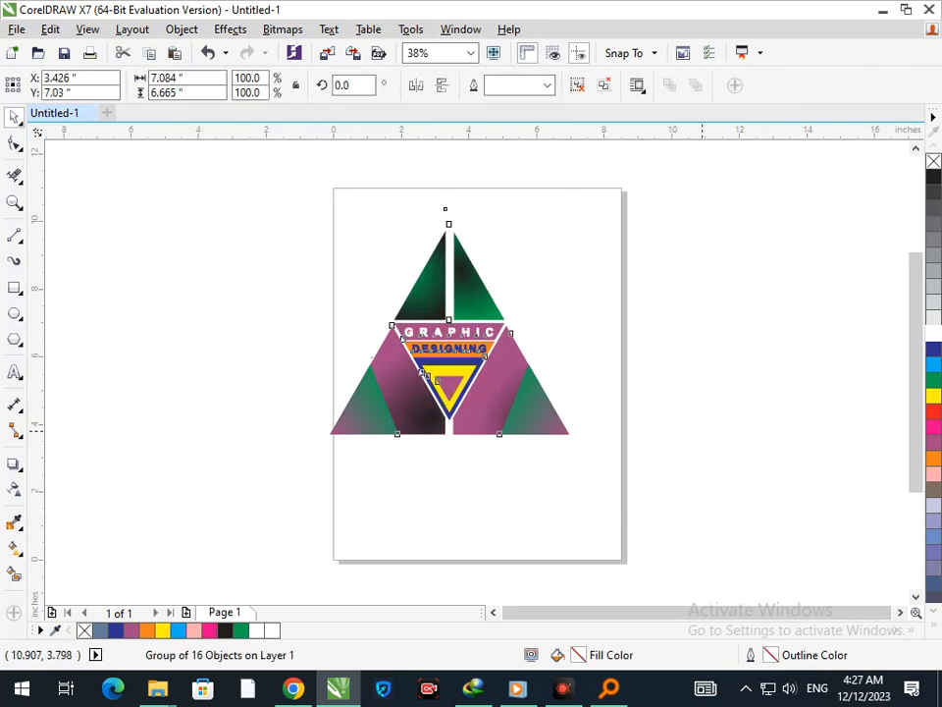
left_click(699, 432)
Step: Move the grouped design off the page to the upper left and scale it down proportionally
scroll(523, 383, "down", 3)
left_click_drag(476, 381, 218, 297)
left_click_drag(153, 232, 297, 333)
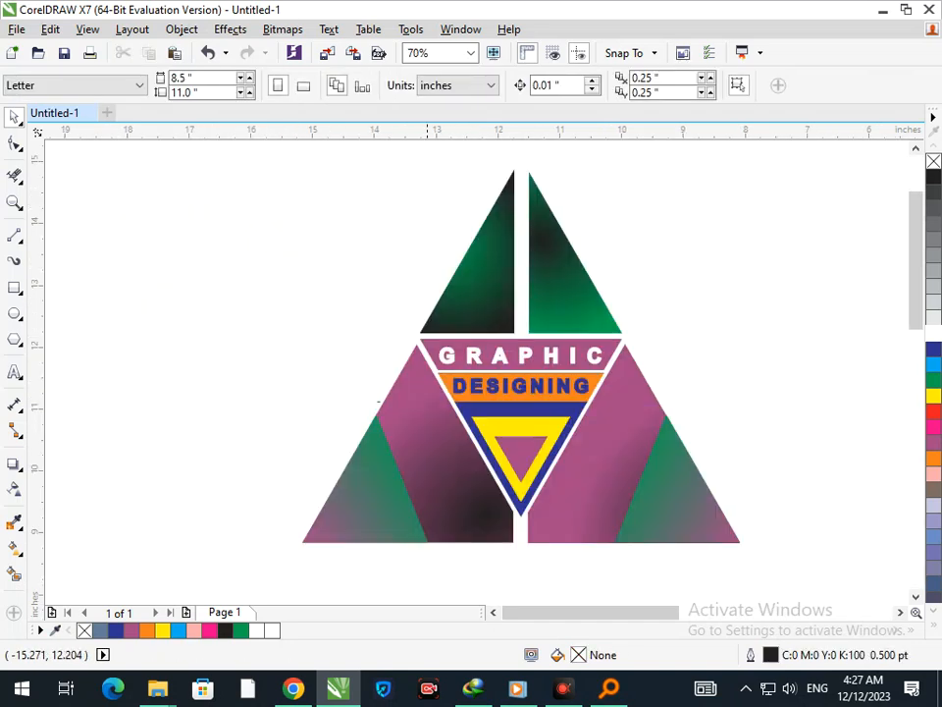
left_click(522, 427)
left_click_drag(296, 553, 361, 489)
left_click_drag(440, 468, 376, 472)
left_click(576, 365)
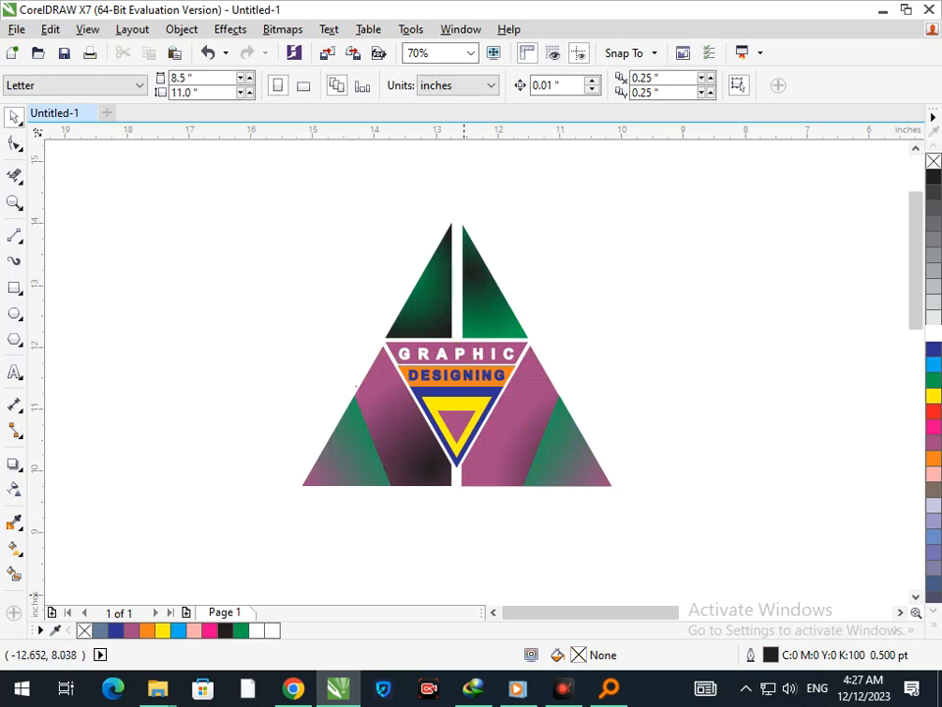
left_click(563, 688)
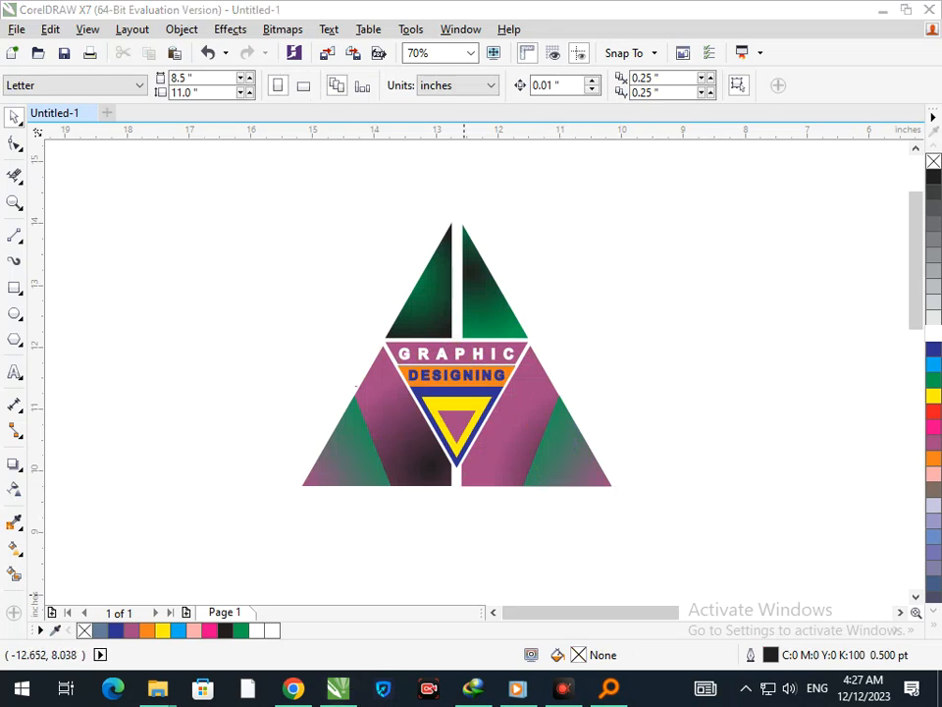